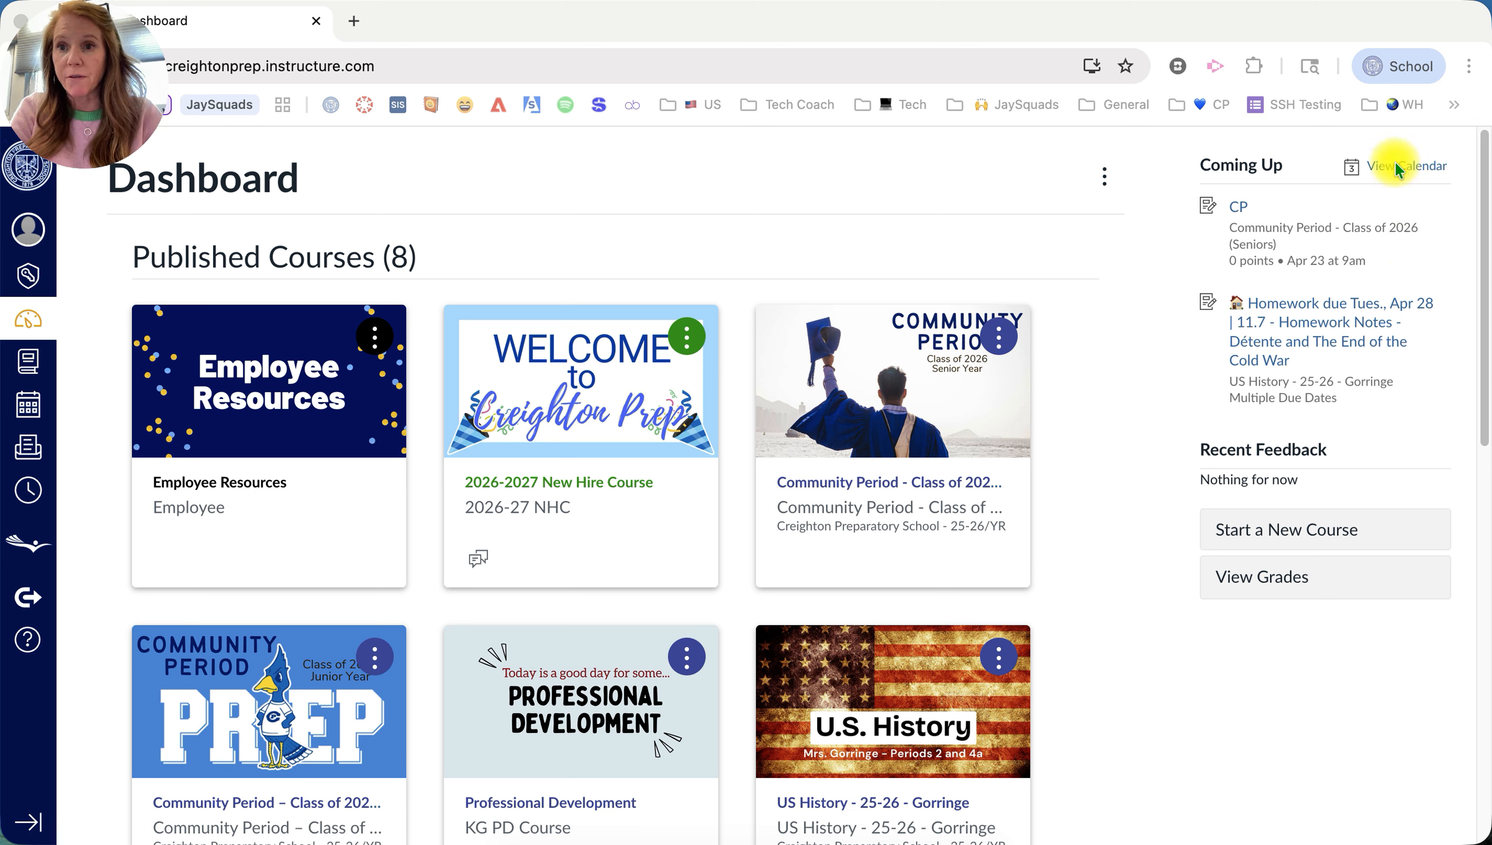
Step: Open the Canvas calendar from the dashboard and show the current month
{"action": "left_click", "coordinate": [1388, 142]}
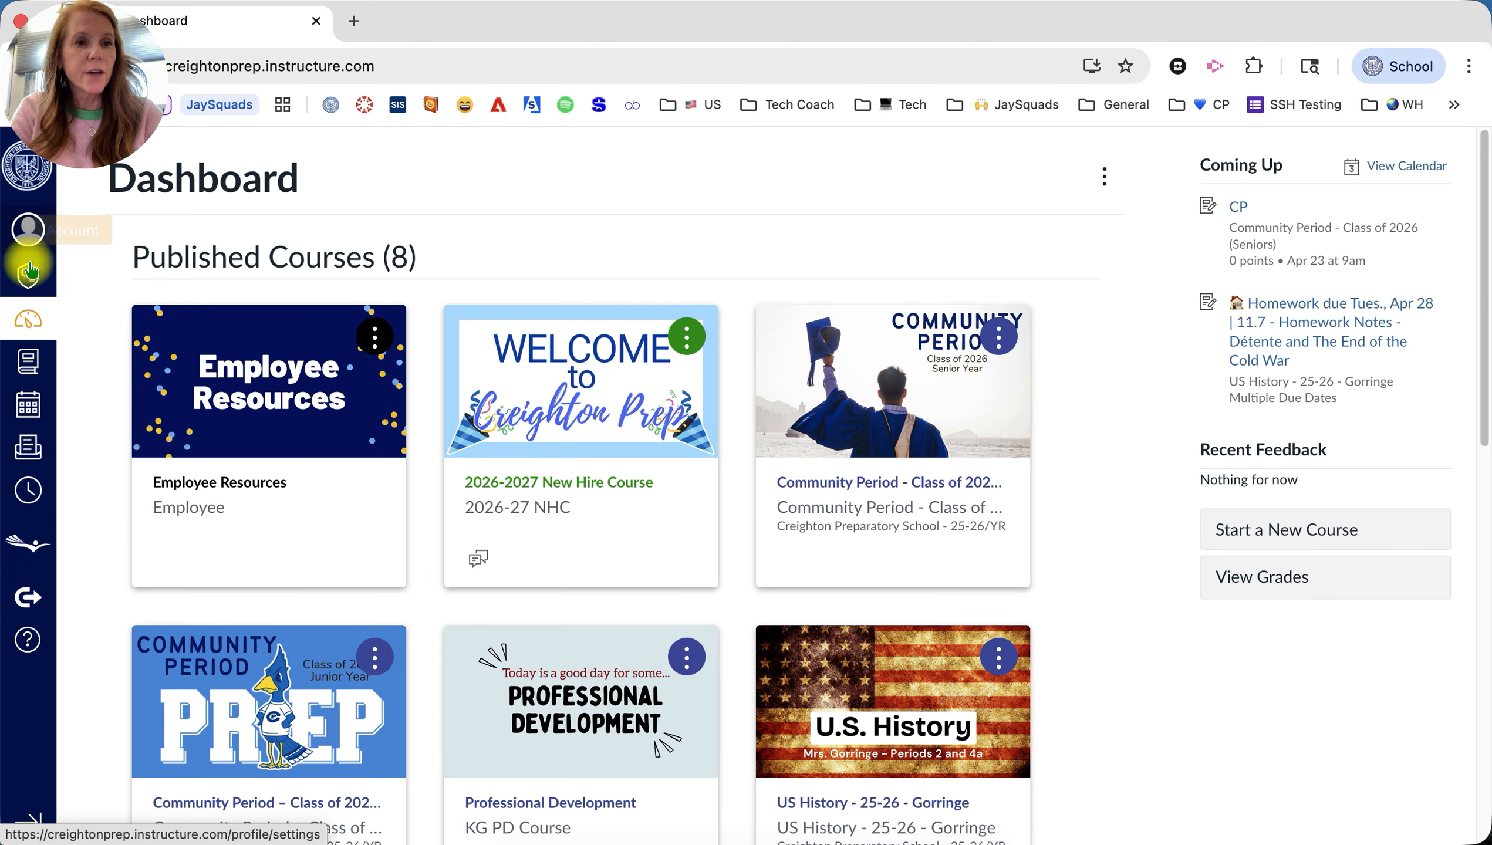
{"action": "left_click", "coordinate": [29, 405]}
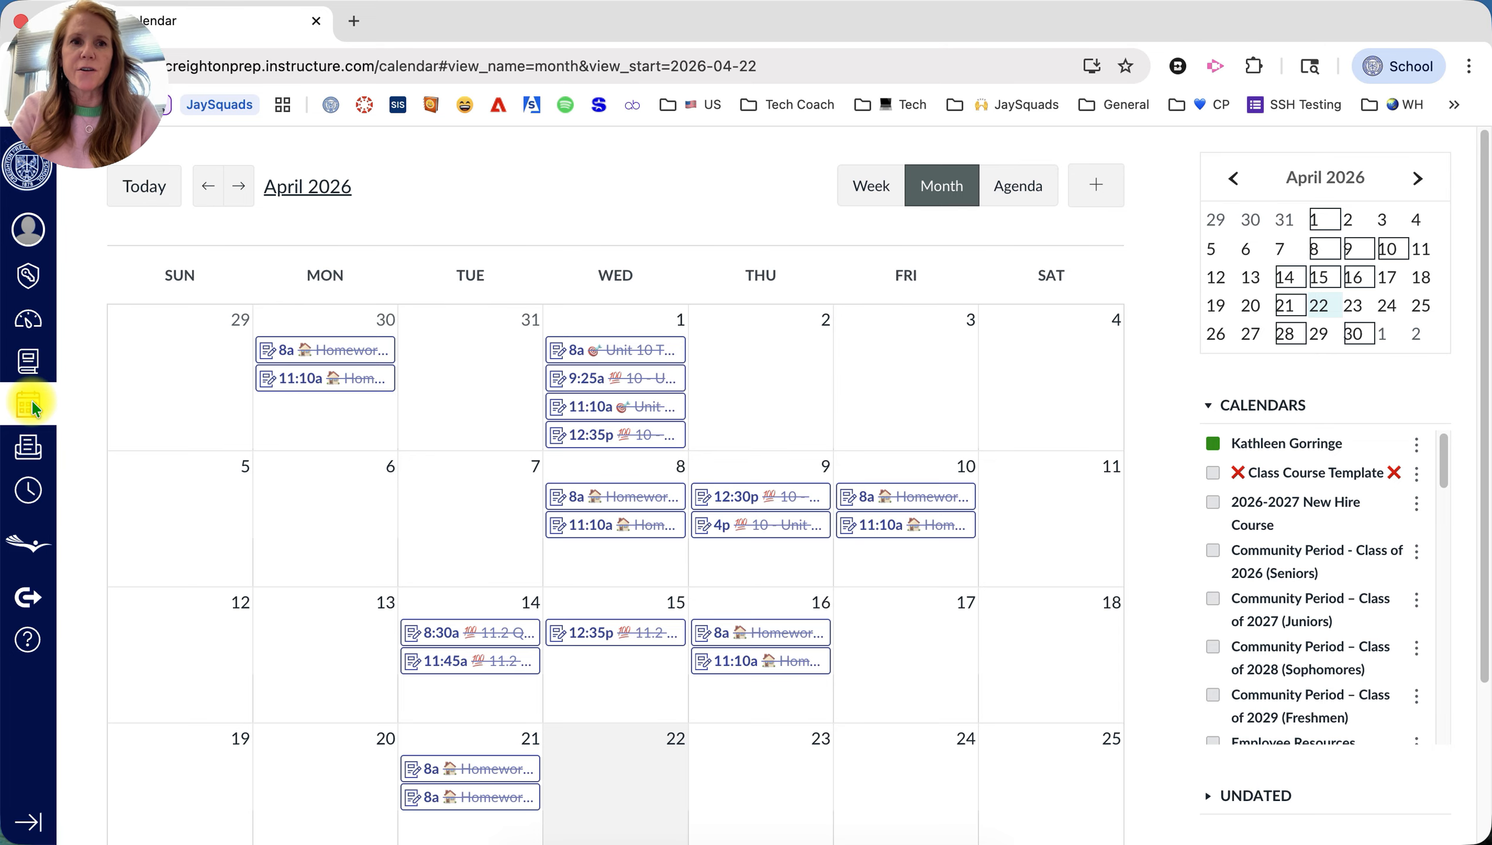
{"action": "left_click", "coordinate": [143, 186]}
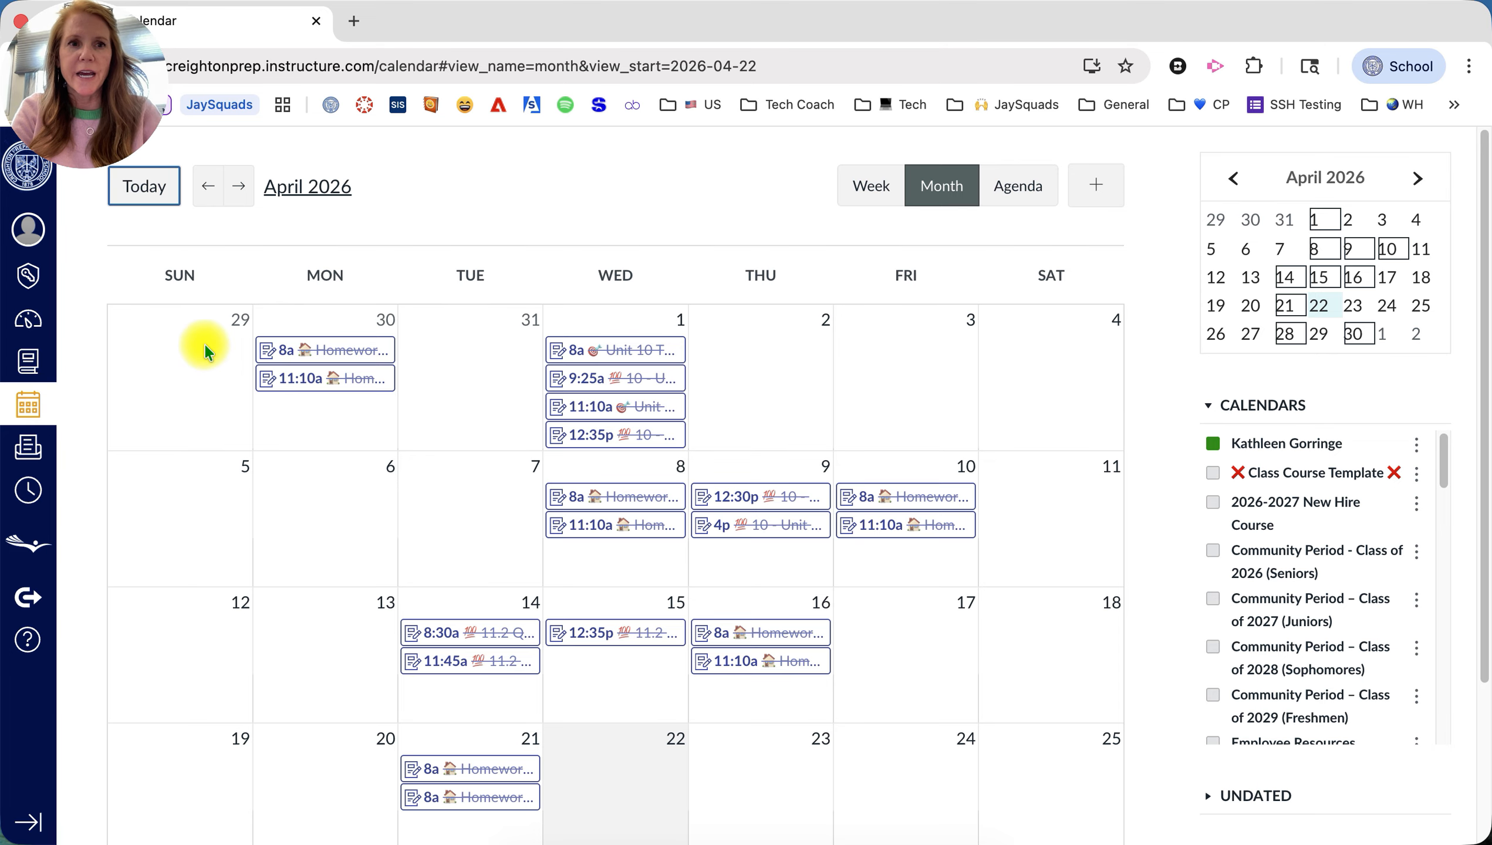
Step: Browse the calendar months from March to May 2026 and view the date picker for jumping to a date
{"action": "left_click", "coordinate": [240, 187]}
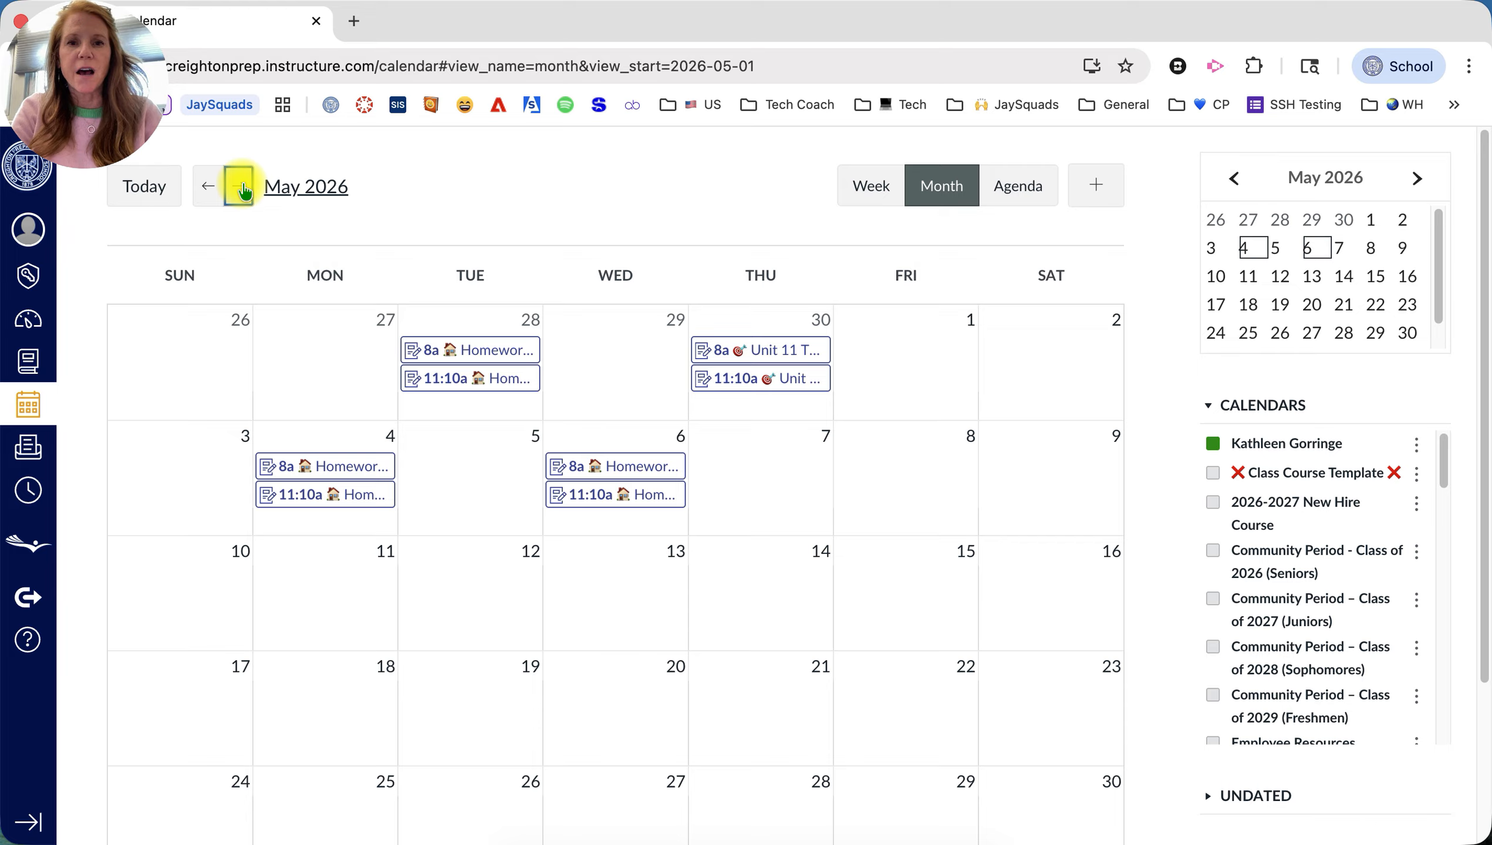
{"action": "left_click", "coordinate": [207, 187]}
{"action": "left_click", "coordinate": [207, 187]}
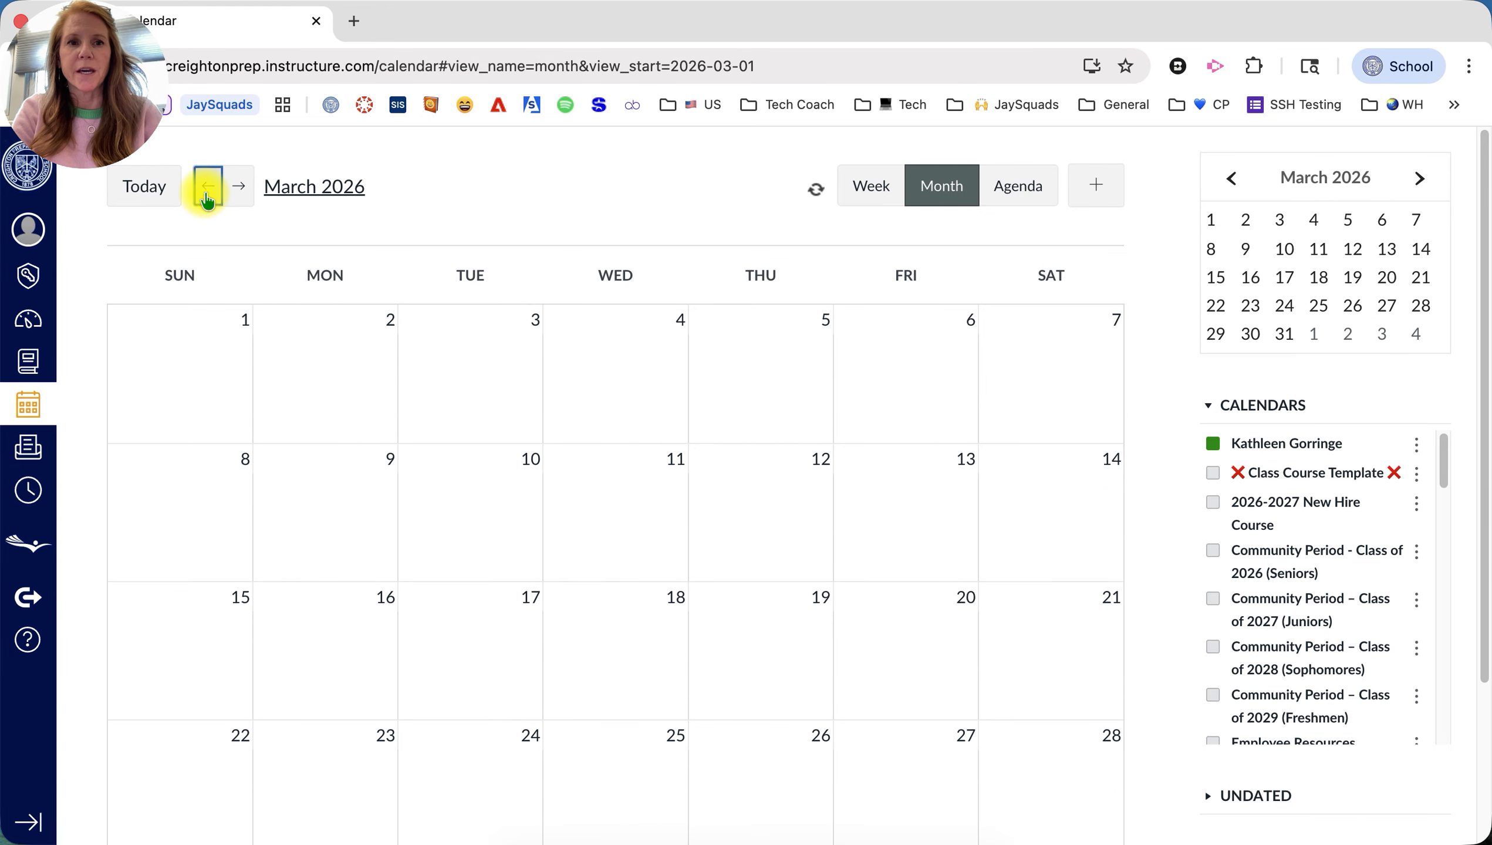
{"action": "left_click", "coordinate": [241, 189]}
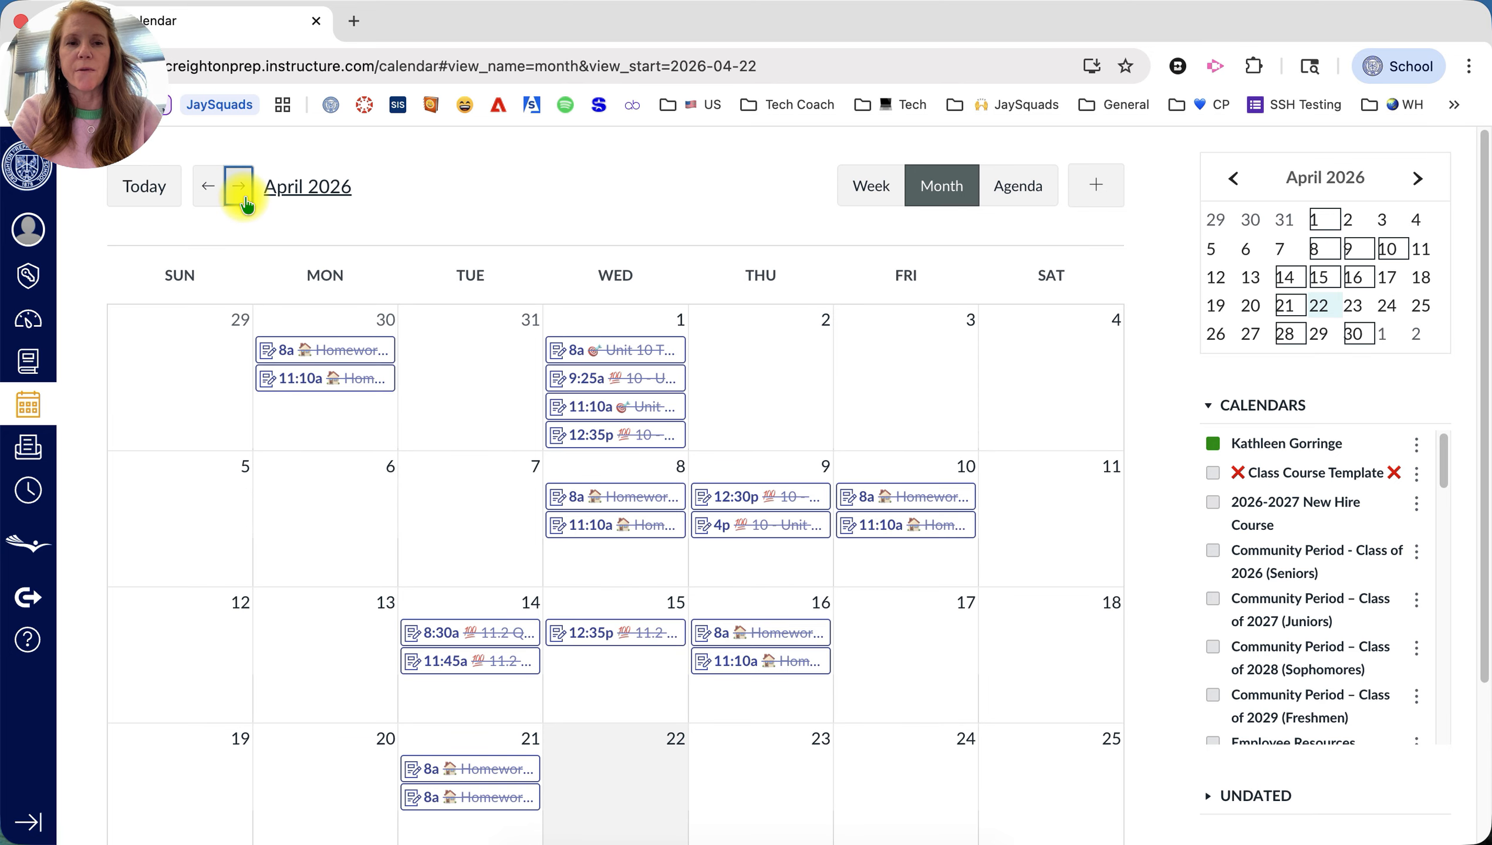
{"action": "left_click", "coordinate": [243, 195]}
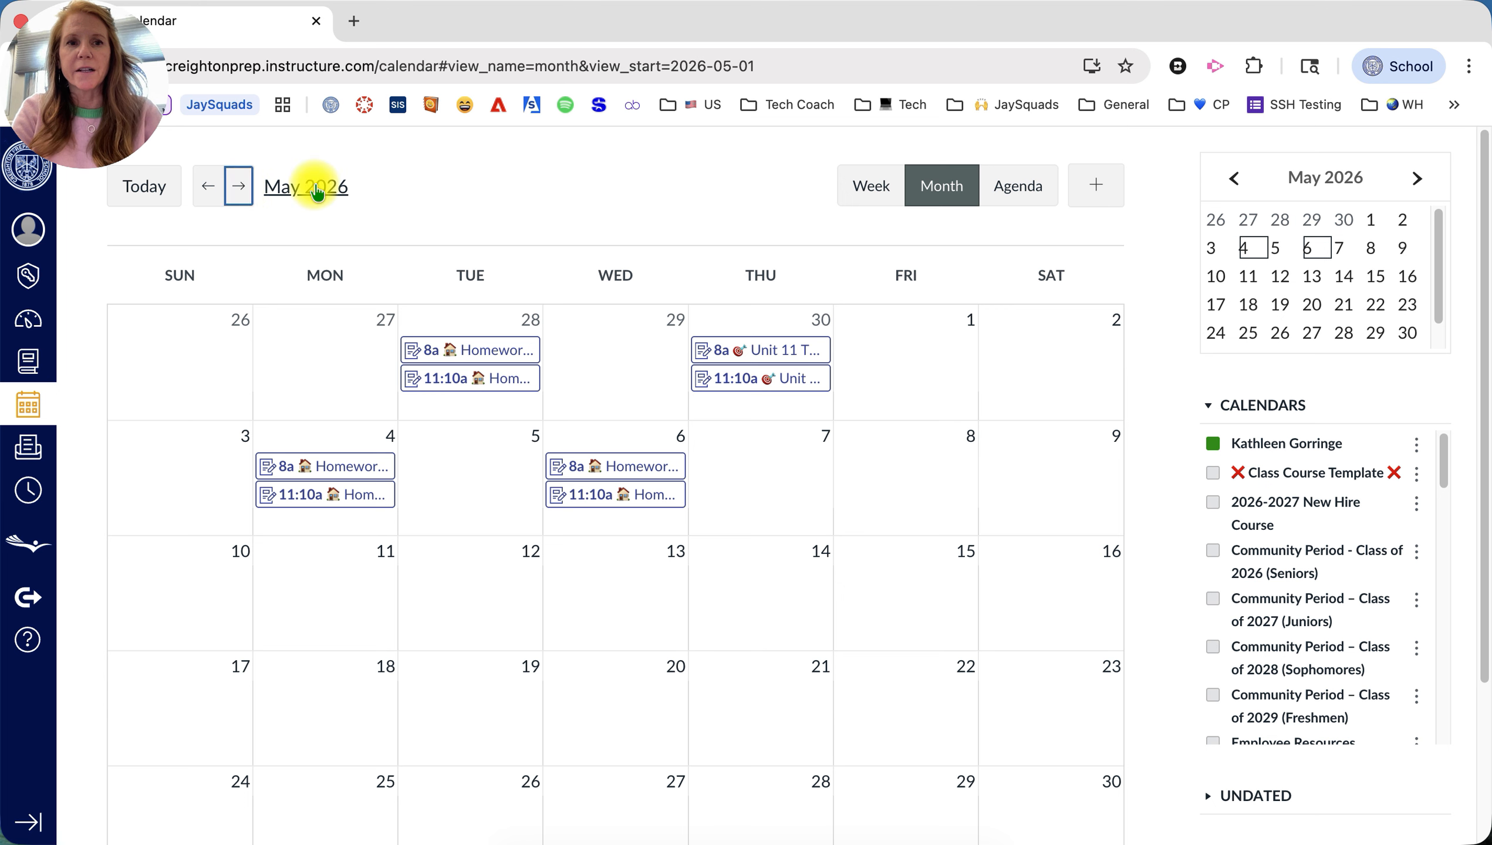
{"action": "left_click", "coordinate": [318, 190]}
{"action": "left_click", "coordinate": [512, 174]}
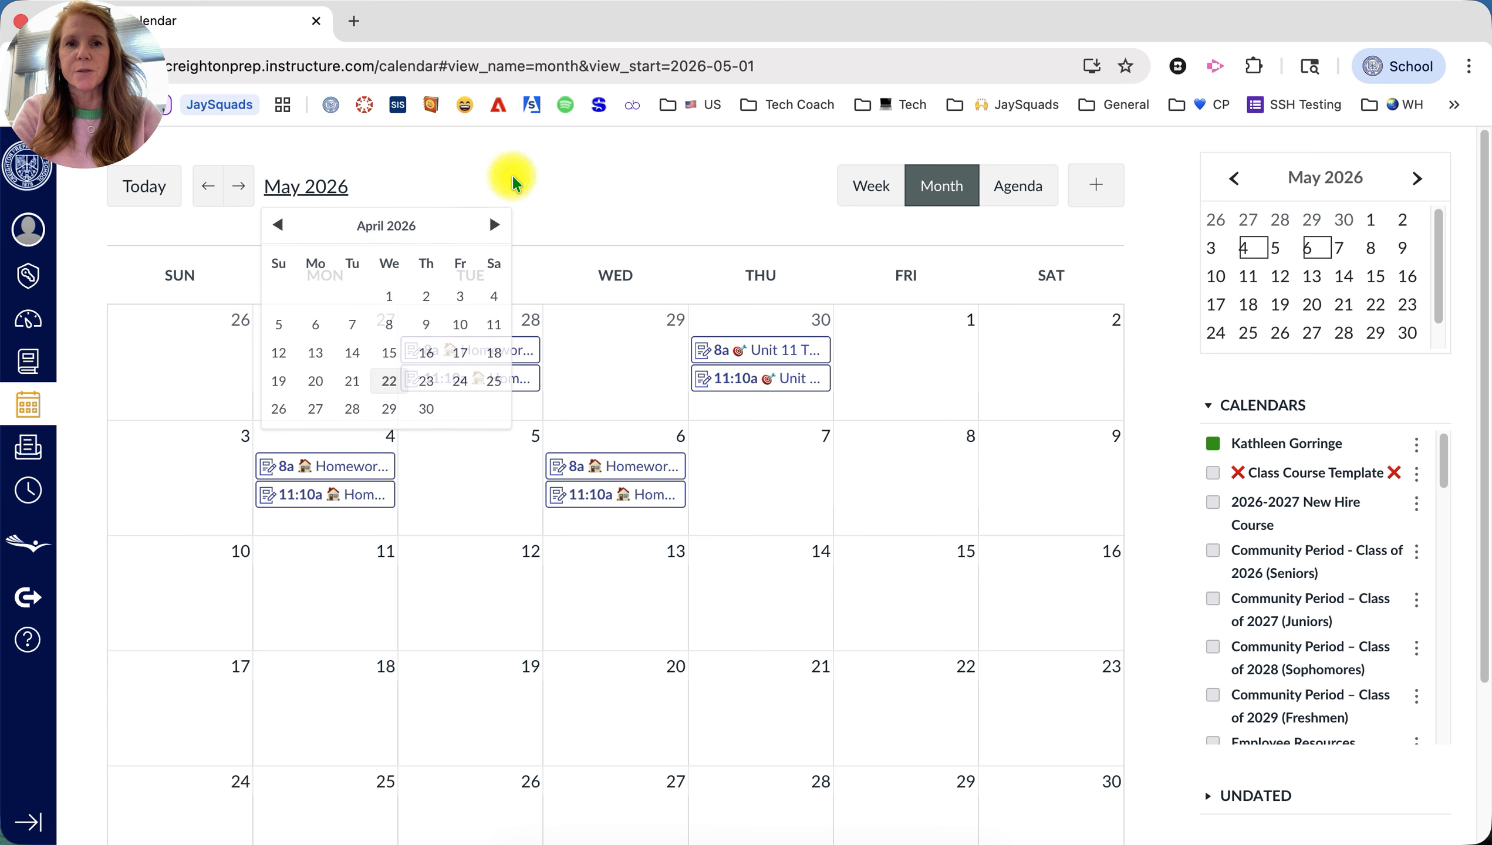
Step: Compare the calendar's week and month views and display the May 2026 items as an agenda
{"action": "left_click", "coordinate": [861, 190]}
{"action": "left_click", "coordinate": [923, 193]}
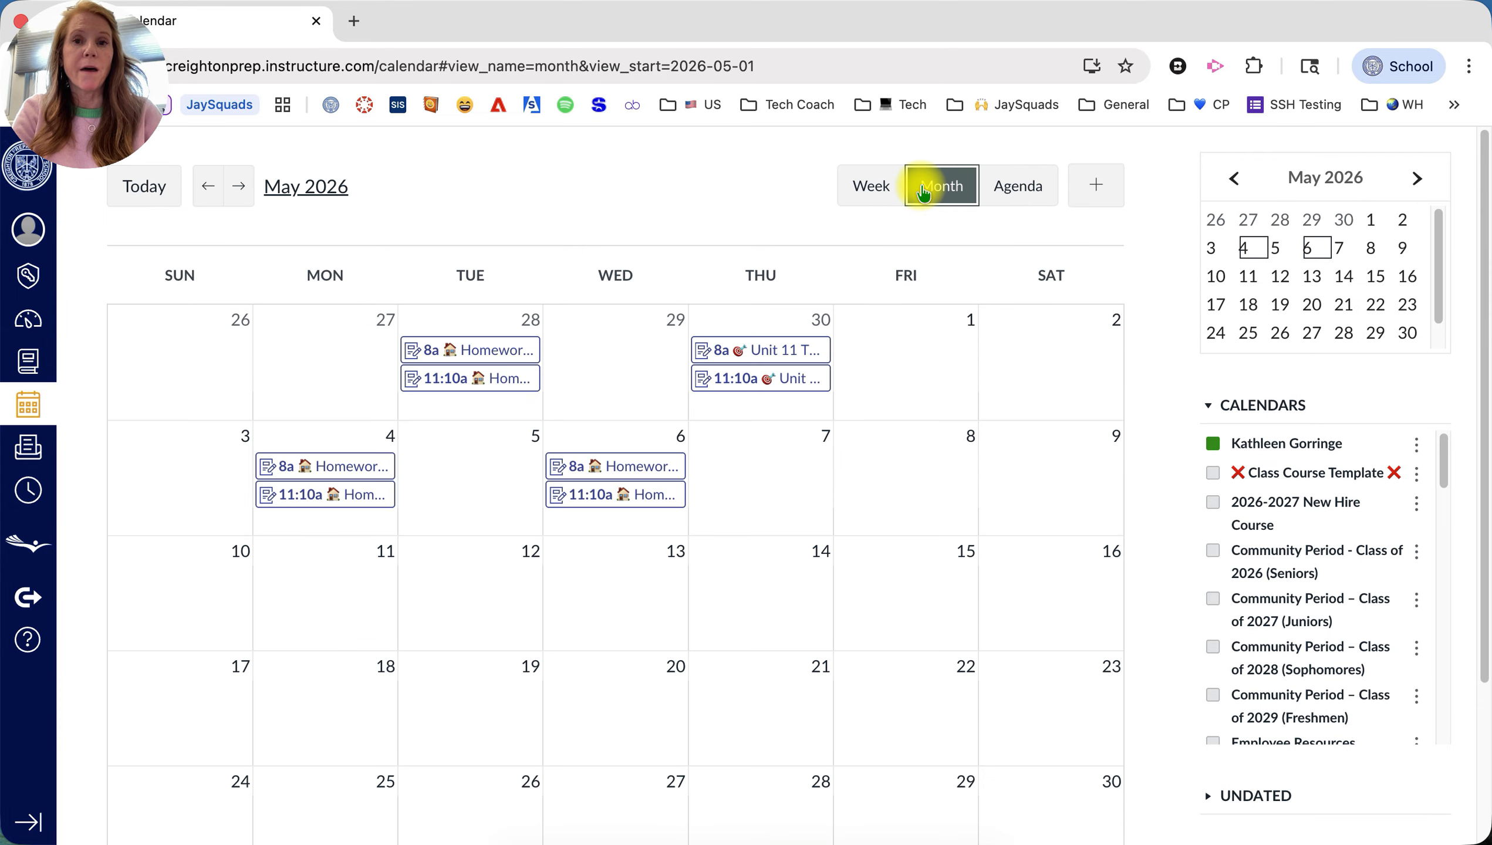
{"action": "left_click", "coordinate": [1033, 207]}
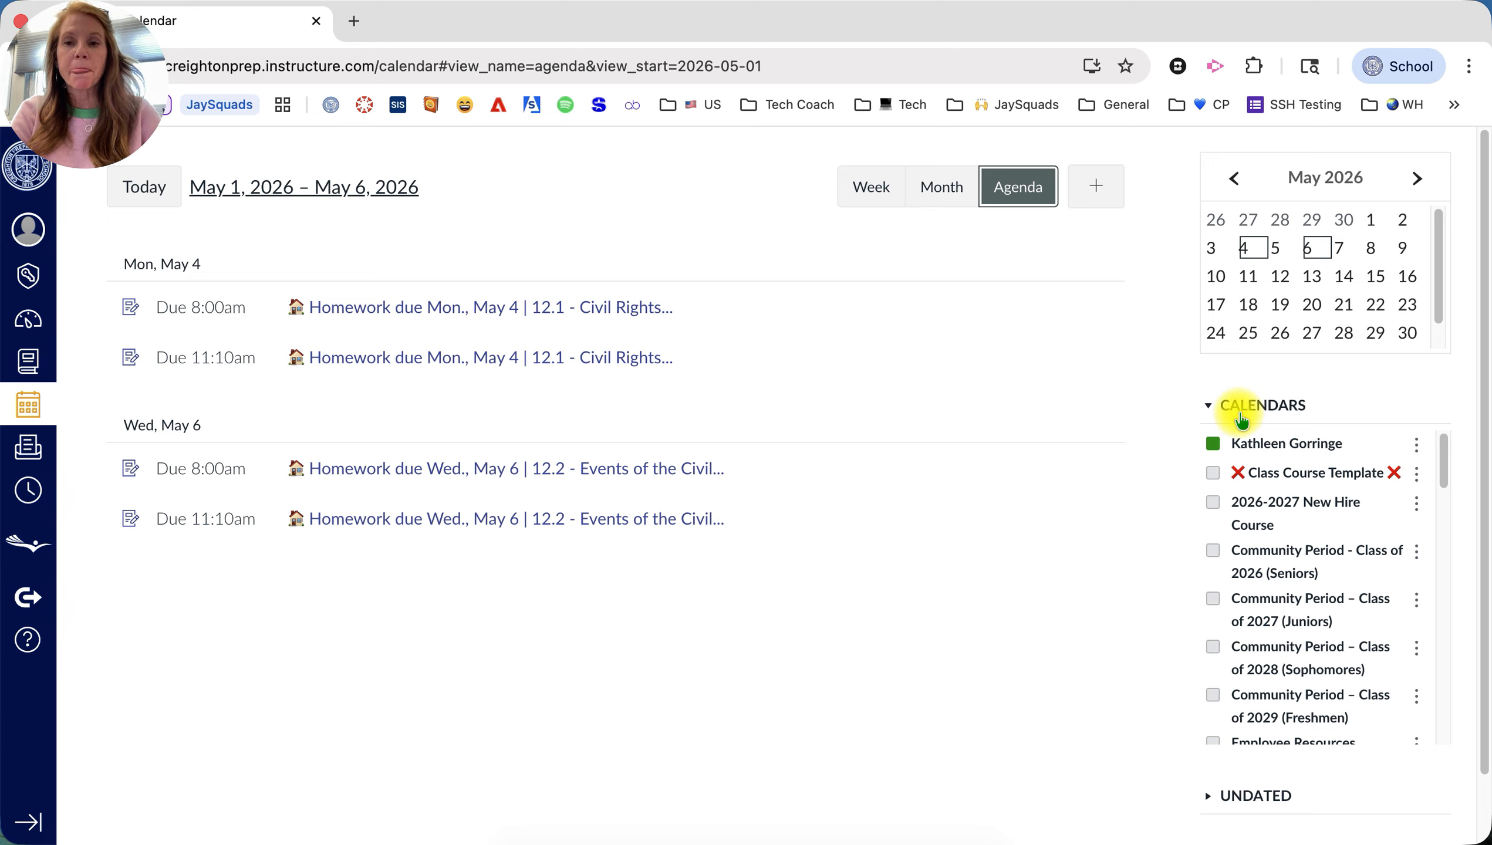
Step: Look through the list of course calendars to see which ones are shown
{"action": "scroll", "coordinate": [1262, 596], "scroll_direction": "down", "scroll_amount": 3}
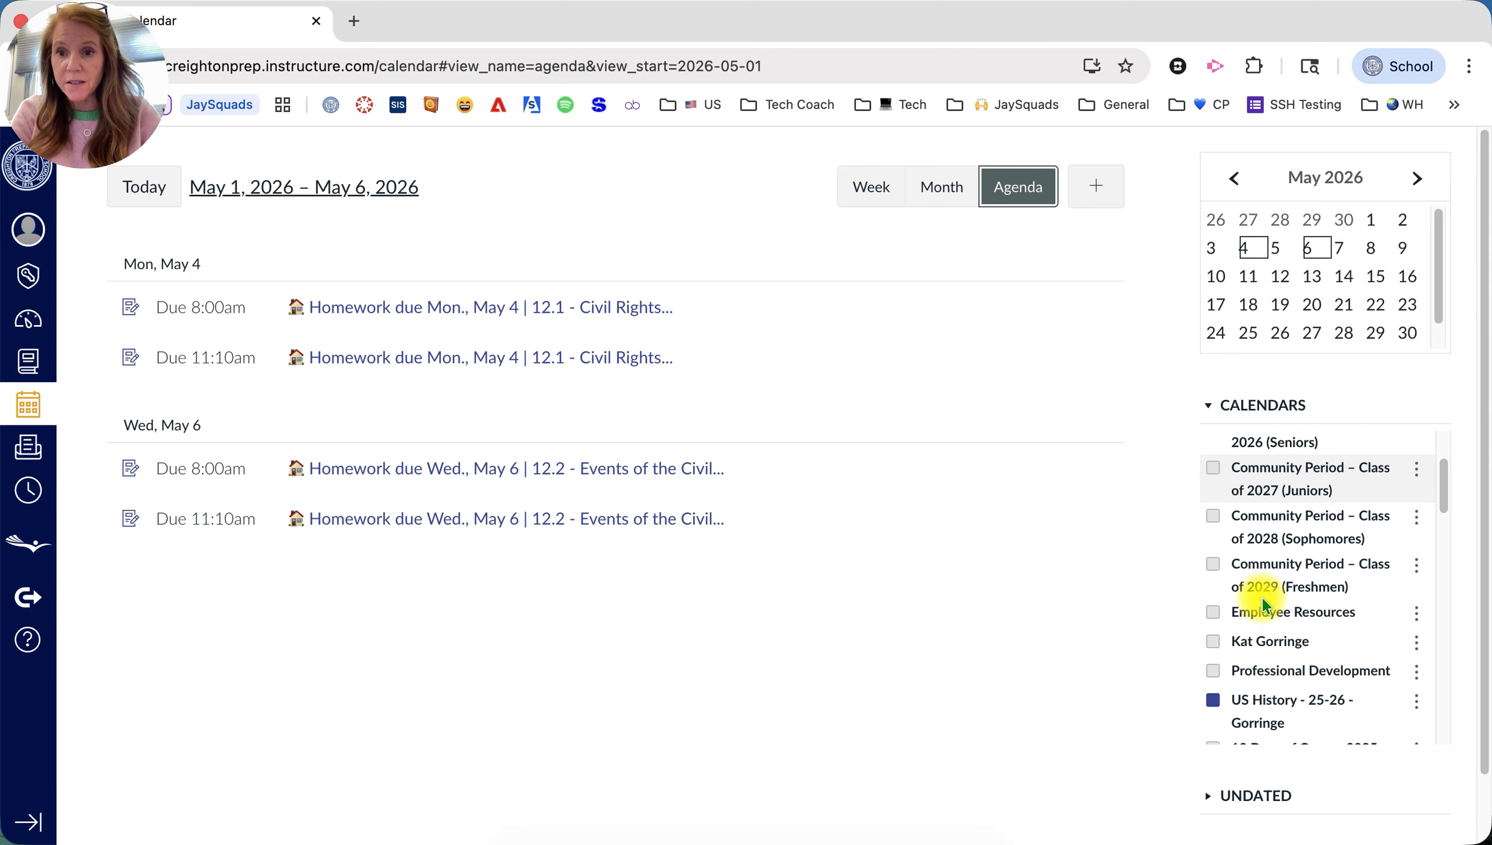
{"action": "scroll", "coordinate": [1263, 603], "scroll_direction": "down", "scroll_amount": 1}
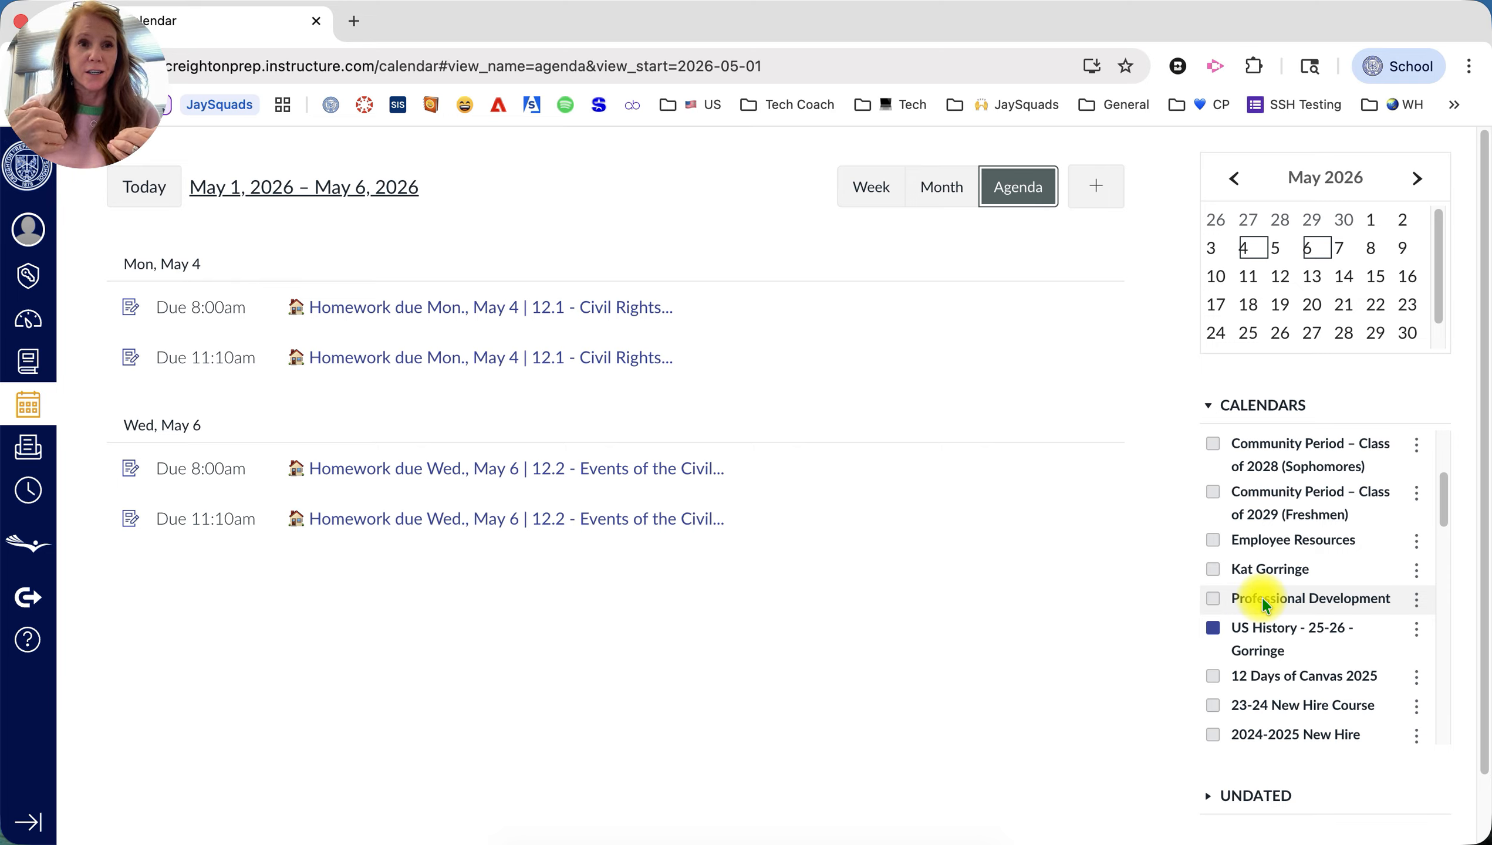
{"action": "scroll", "coordinate": [1263, 605], "scroll_direction": "up", "scroll_amount": 1}
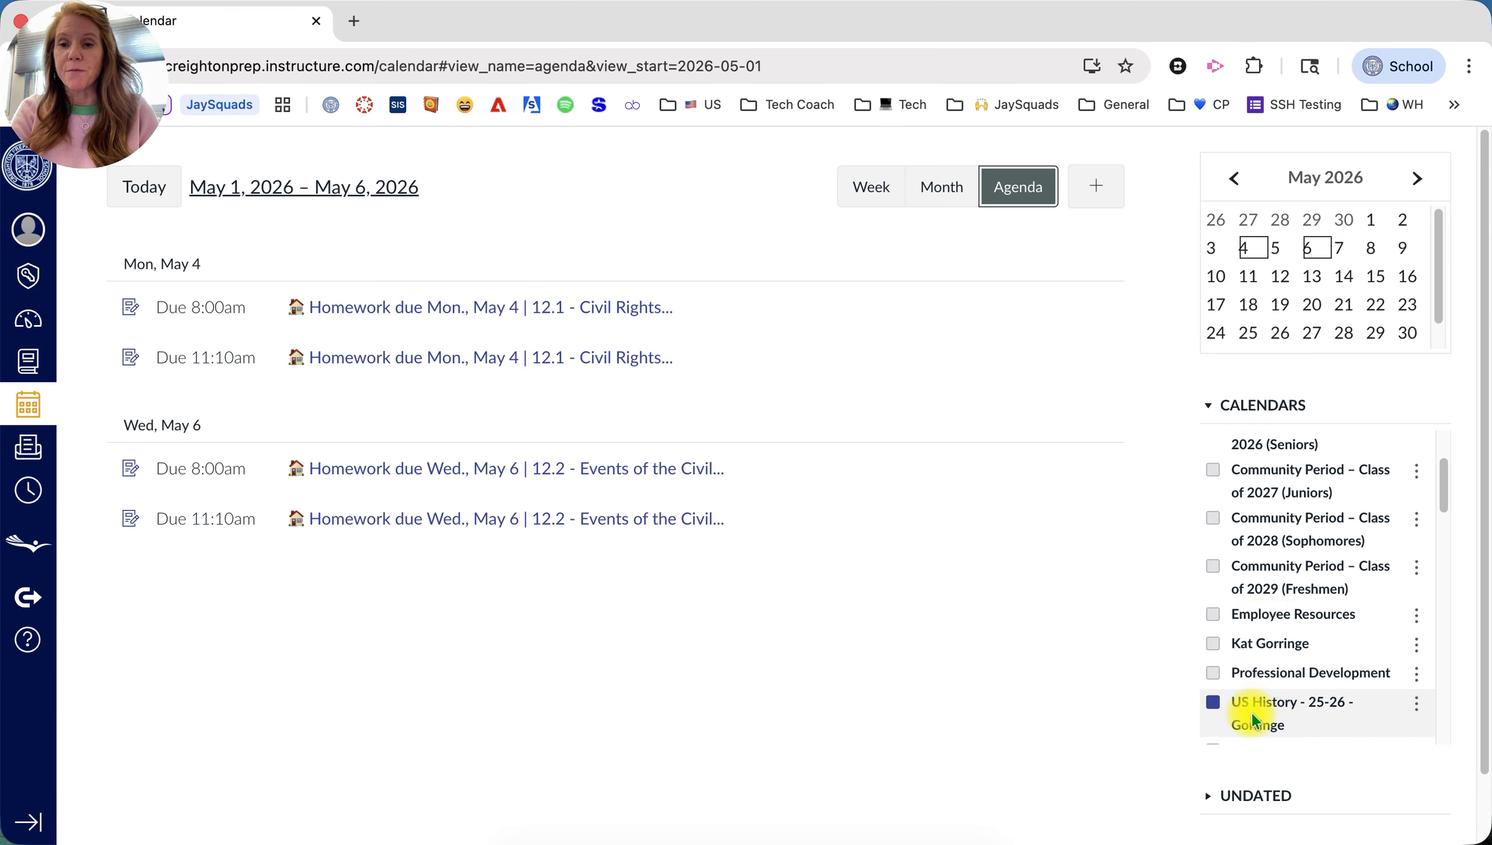
{"action": "scroll", "coordinate": [1259, 566], "scroll_direction": "up", "scroll_amount": 3}
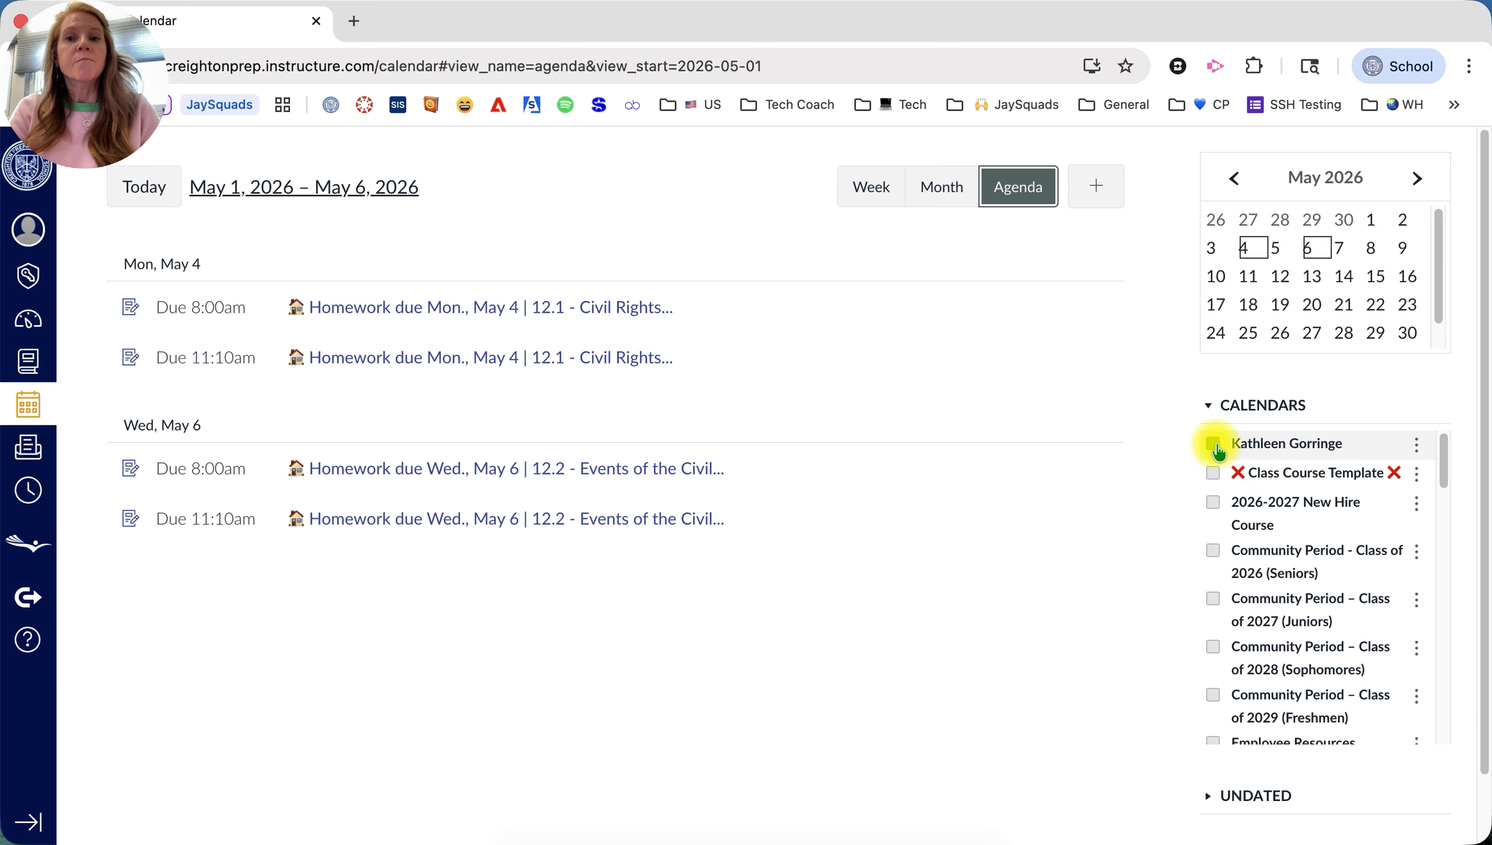
Step: Return to today's date and show the calendar in month view
{"action": "left_click", "coordinate": [170, 197]}
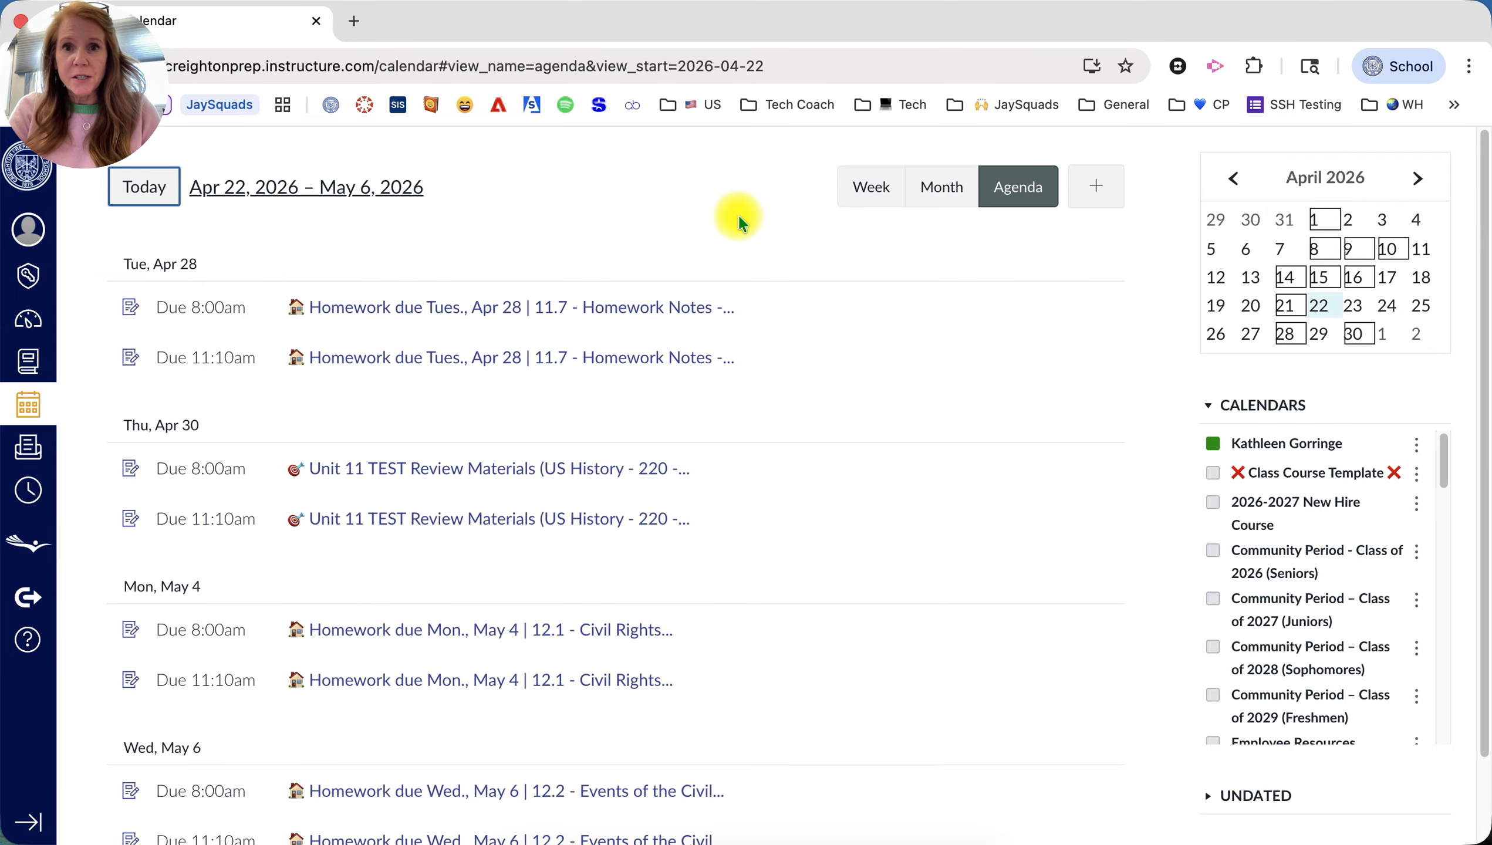
{"action": "left_click", "coordinate": [947, 190]}
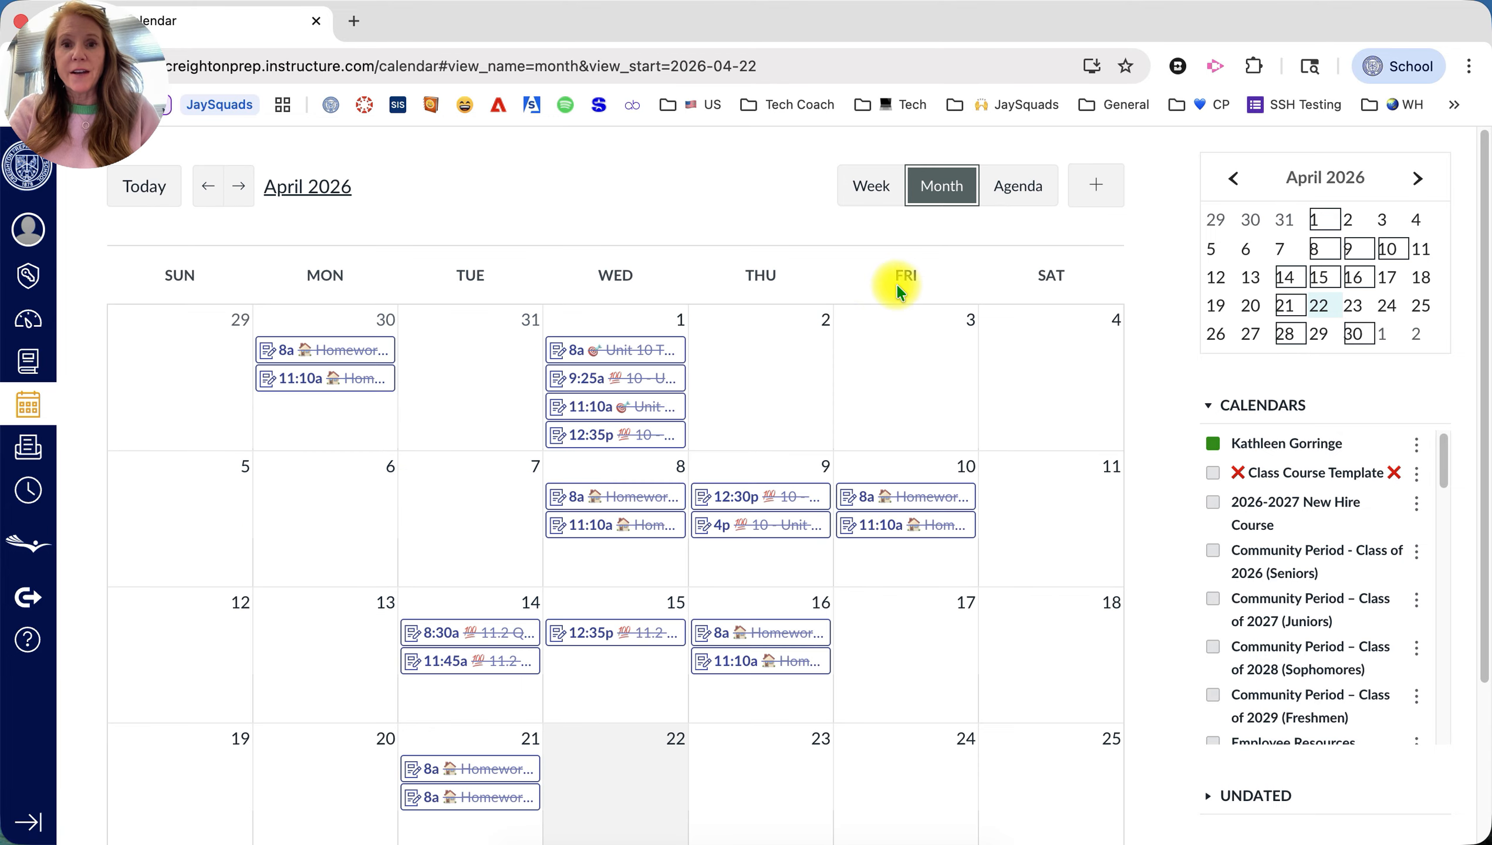
Step: Turn on the 2026-2027 New Hire Course calendar and turn it back off
{"action": "left_click", "coordinate": [1213, 445]}
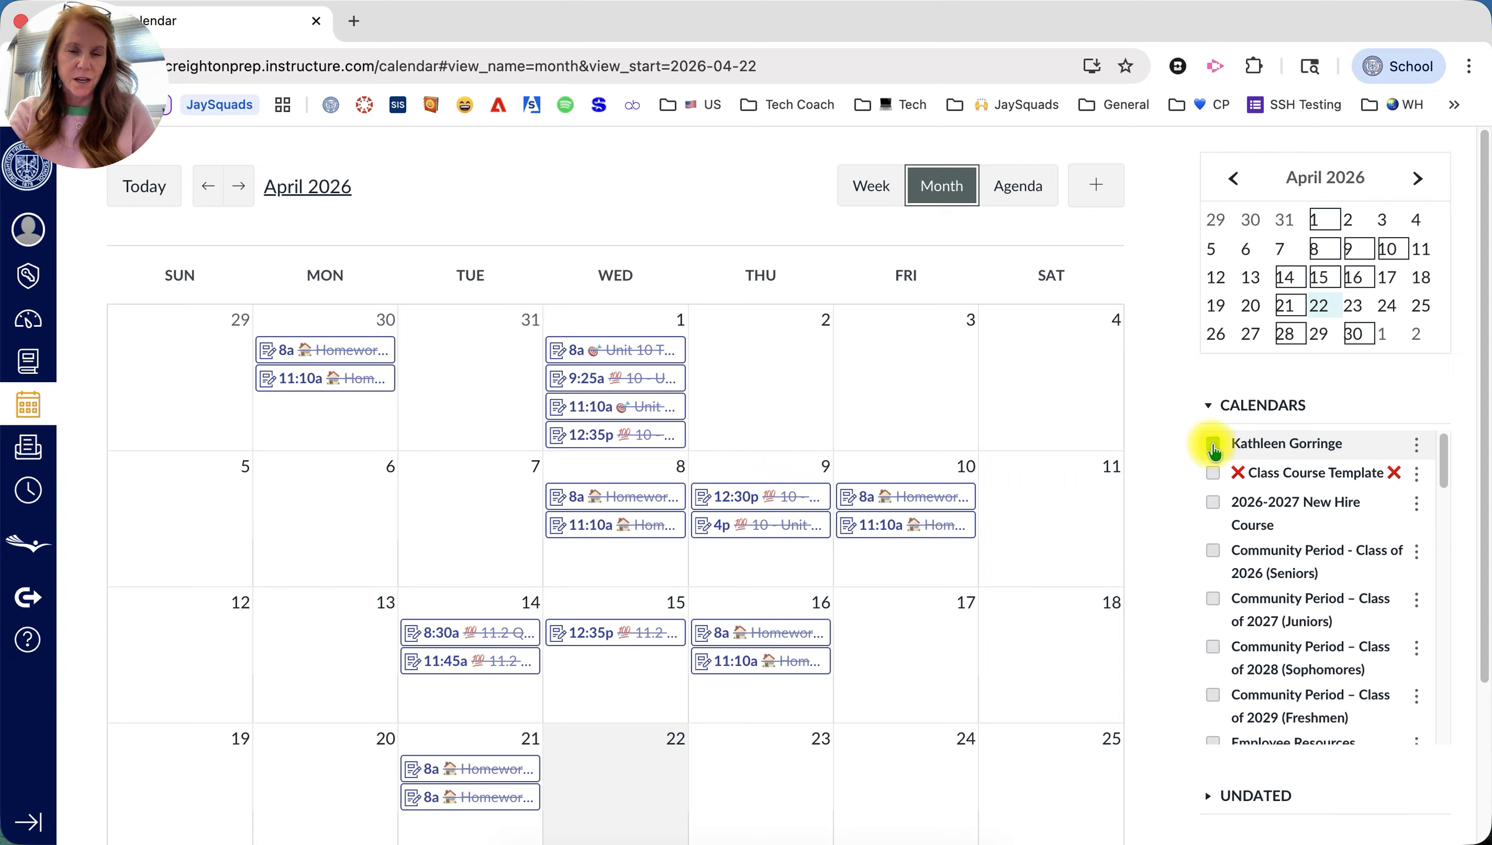
{"action": "left_click", "coordinate": [1214, 504]}
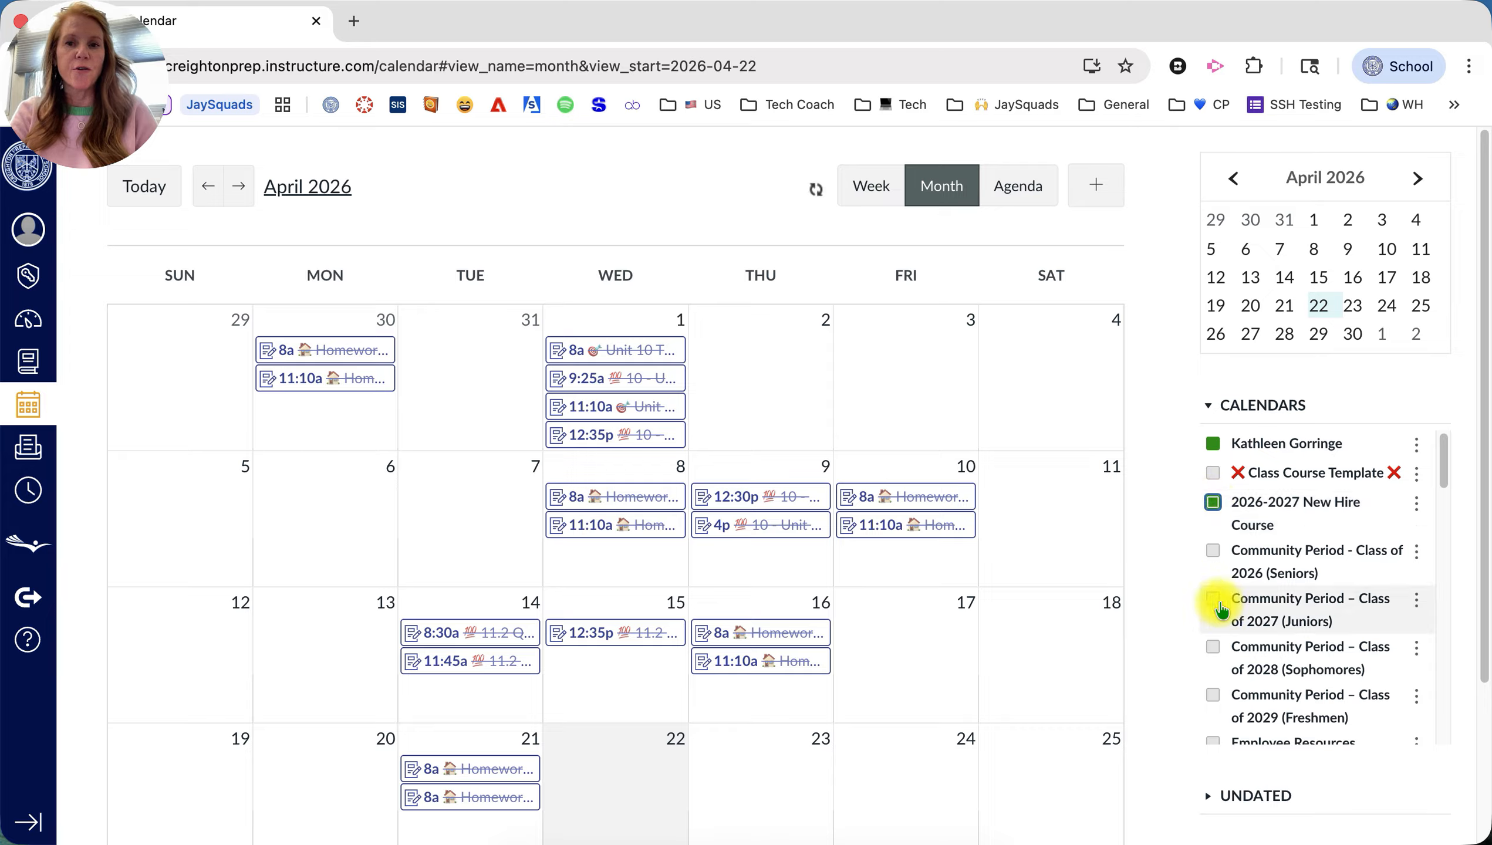
{"action": "left_click", "coordinate": [1212, 503]}
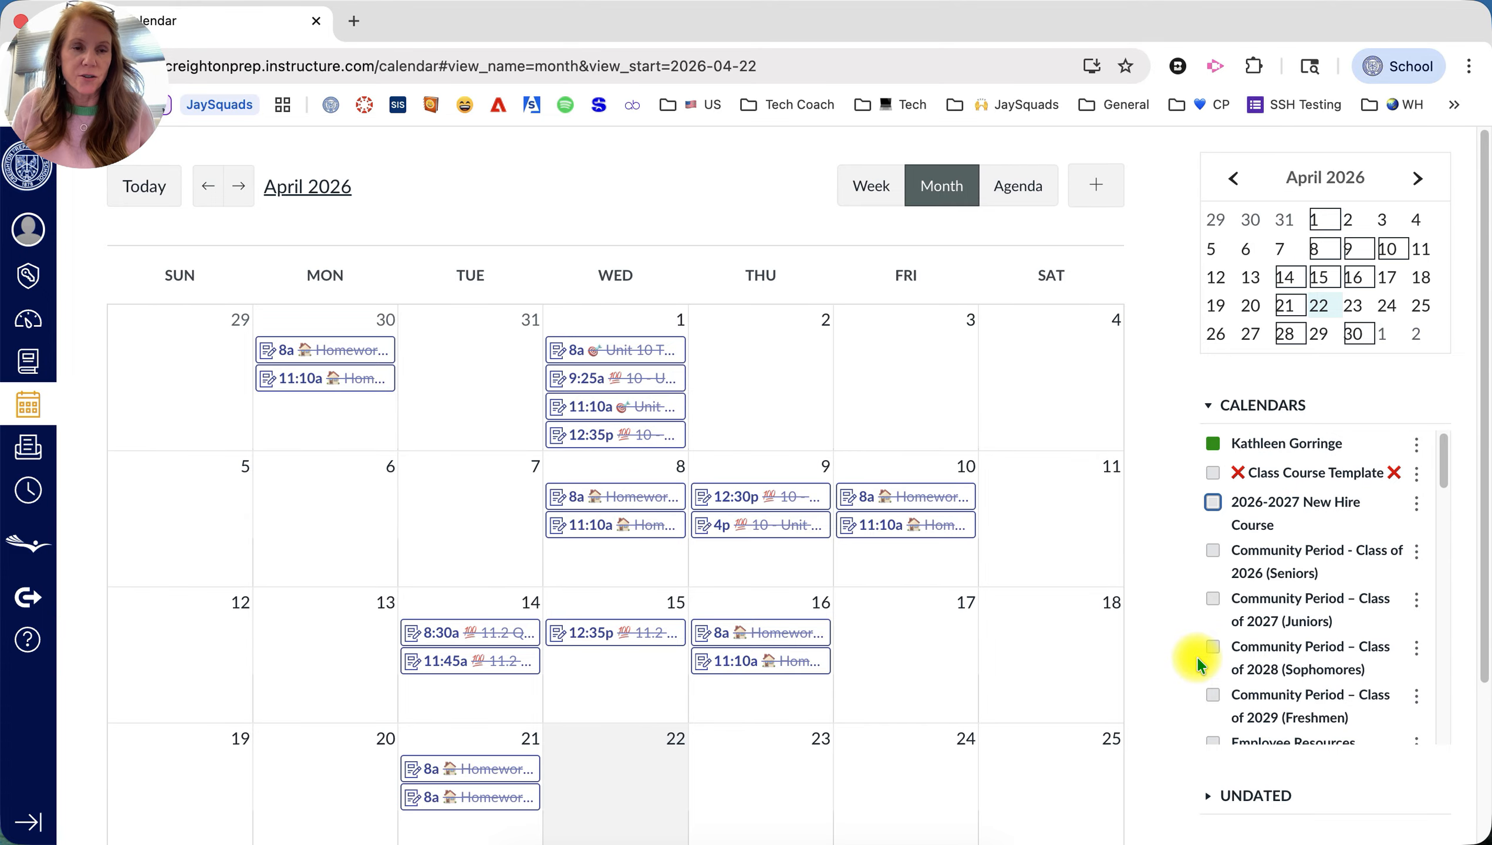
Step: Change the colour of the US History - 25-26 course calendar to bright red
{"action": "scroll", "coordinate": [1195, 660], "scroll_direction": "down", "scroll_amount": 4}
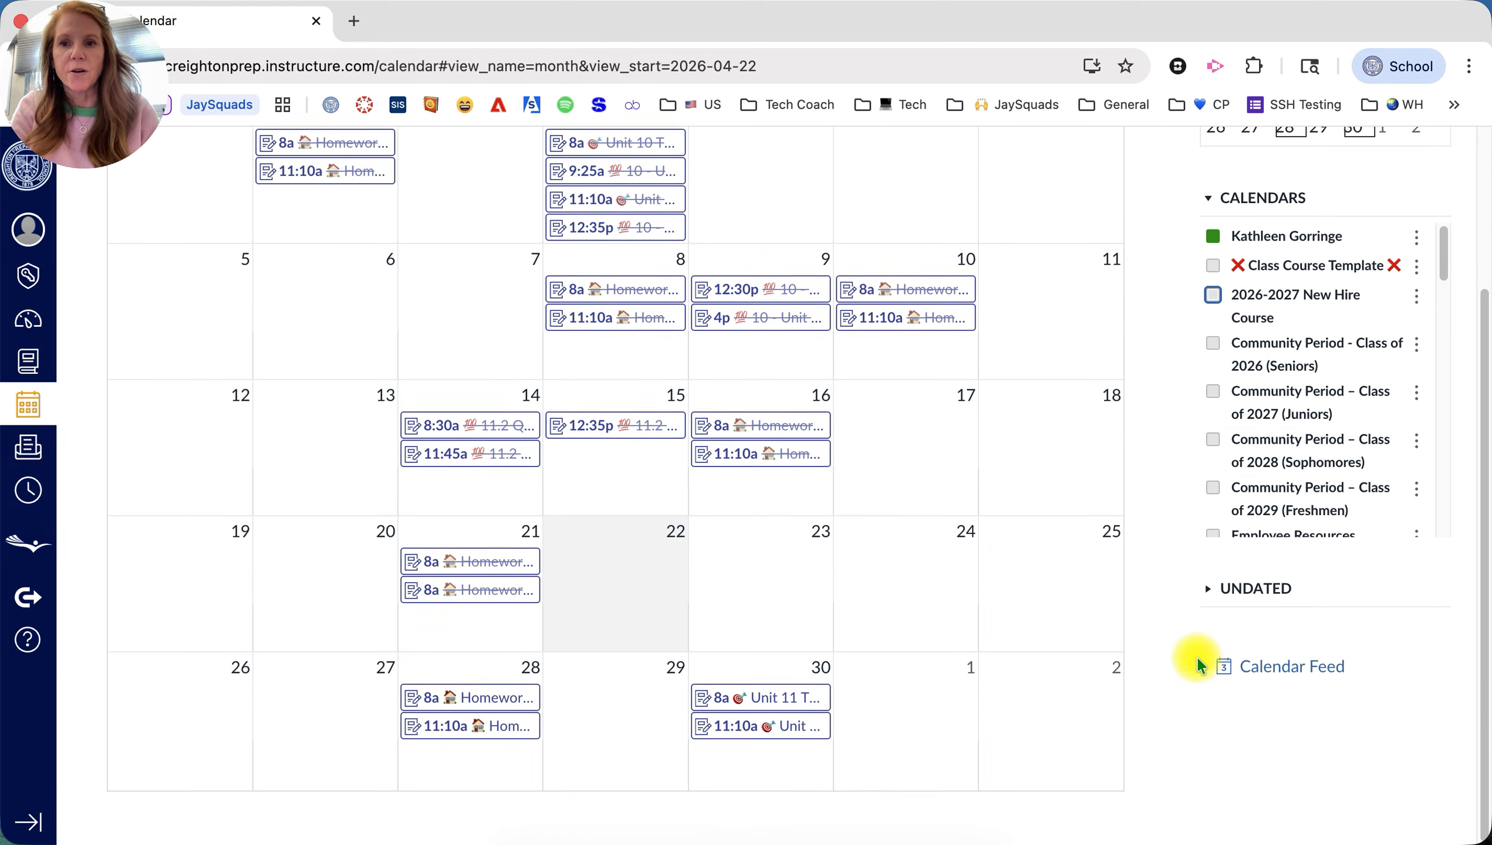
{"action": "scroll", "coordinate": [1344, 531], "scroll_direction": "down", "scroll_amount": 3}
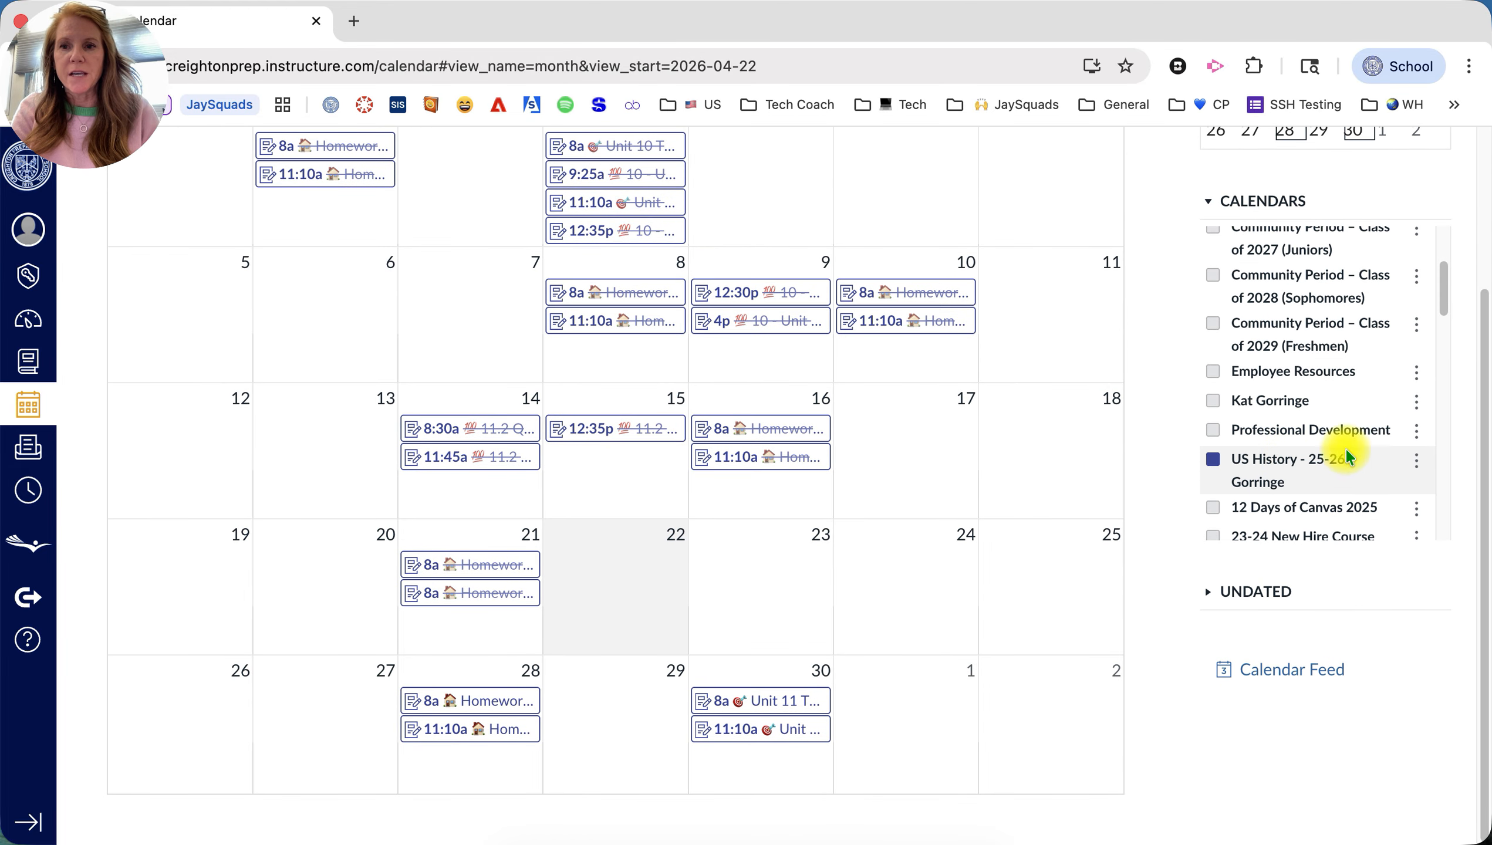
{"action": "left_click", "coordinate": [1417, 461]}
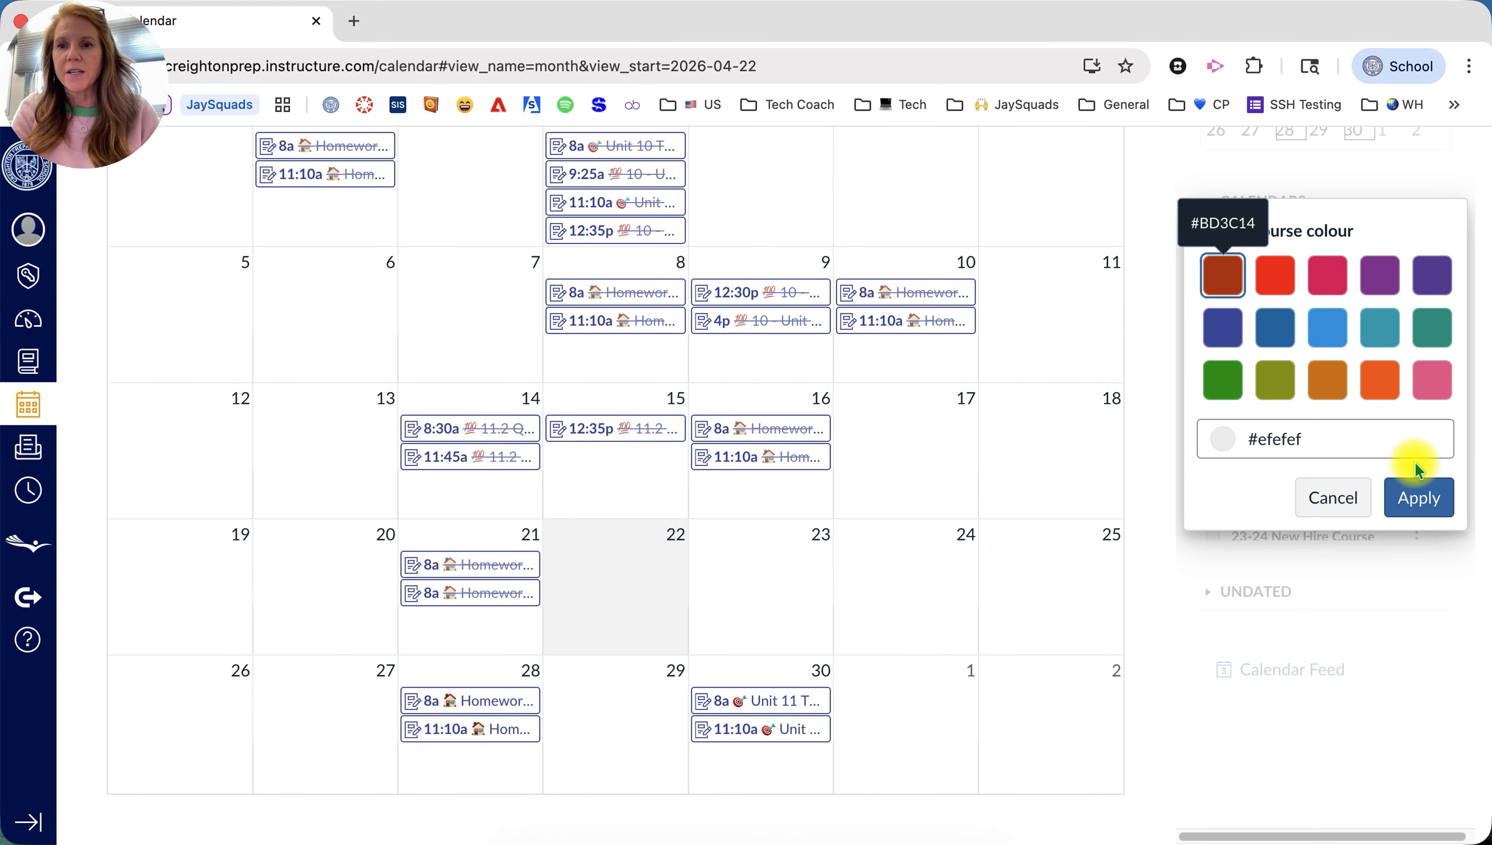
{"action": "left_click", "coordinate": [1273, 278]}
{"action": "left_click", "coordinate": [1419, 498]}
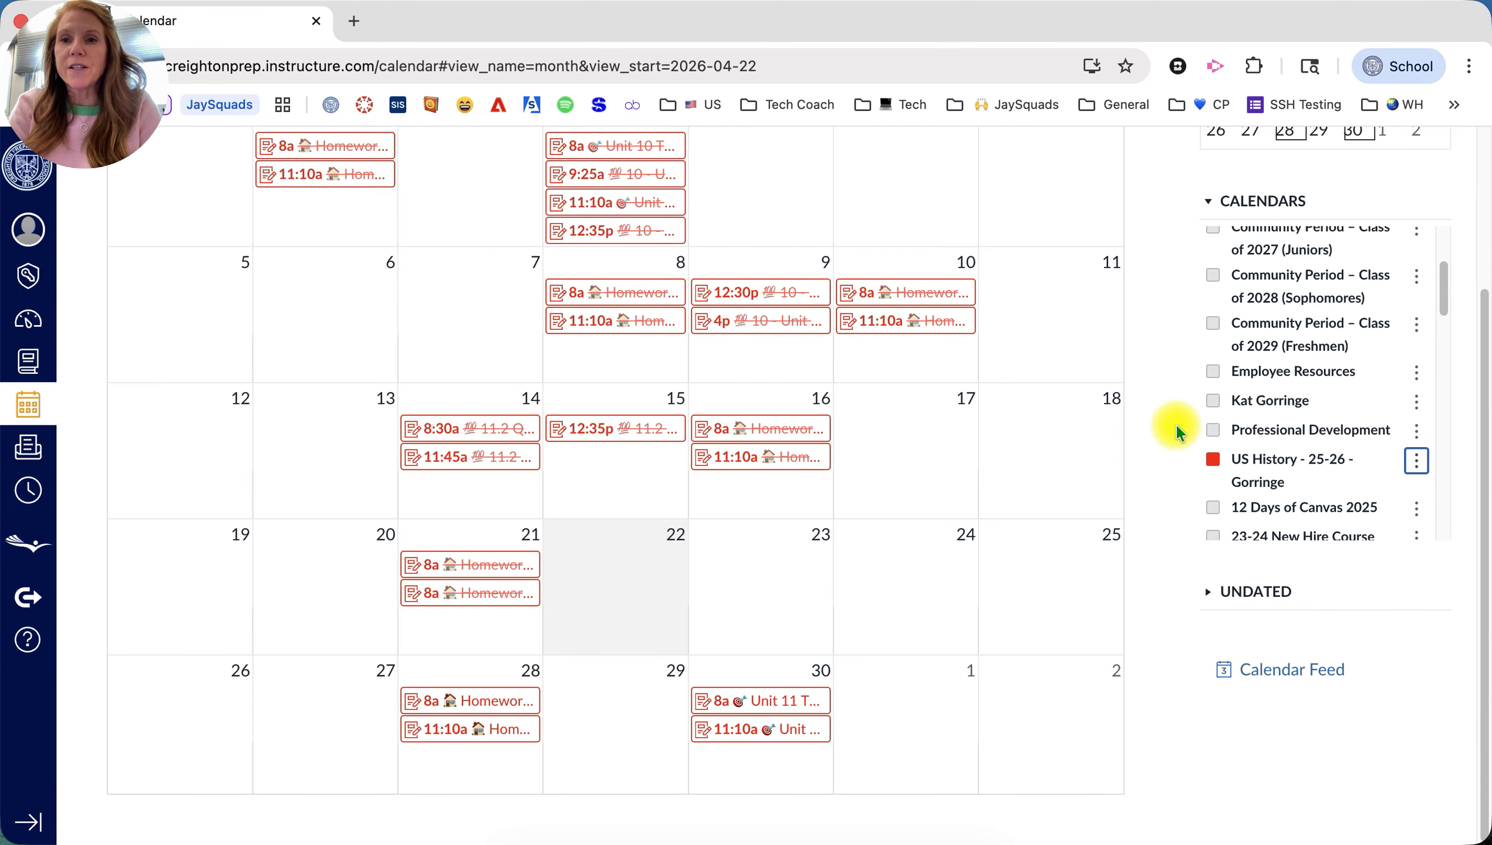
Step: View the Calendar Feed link for external calendar apps and close it
{"action": "scroll", "coordinate": [1177, 423], "scroll_direction": "up", "scroll_amount": 3}
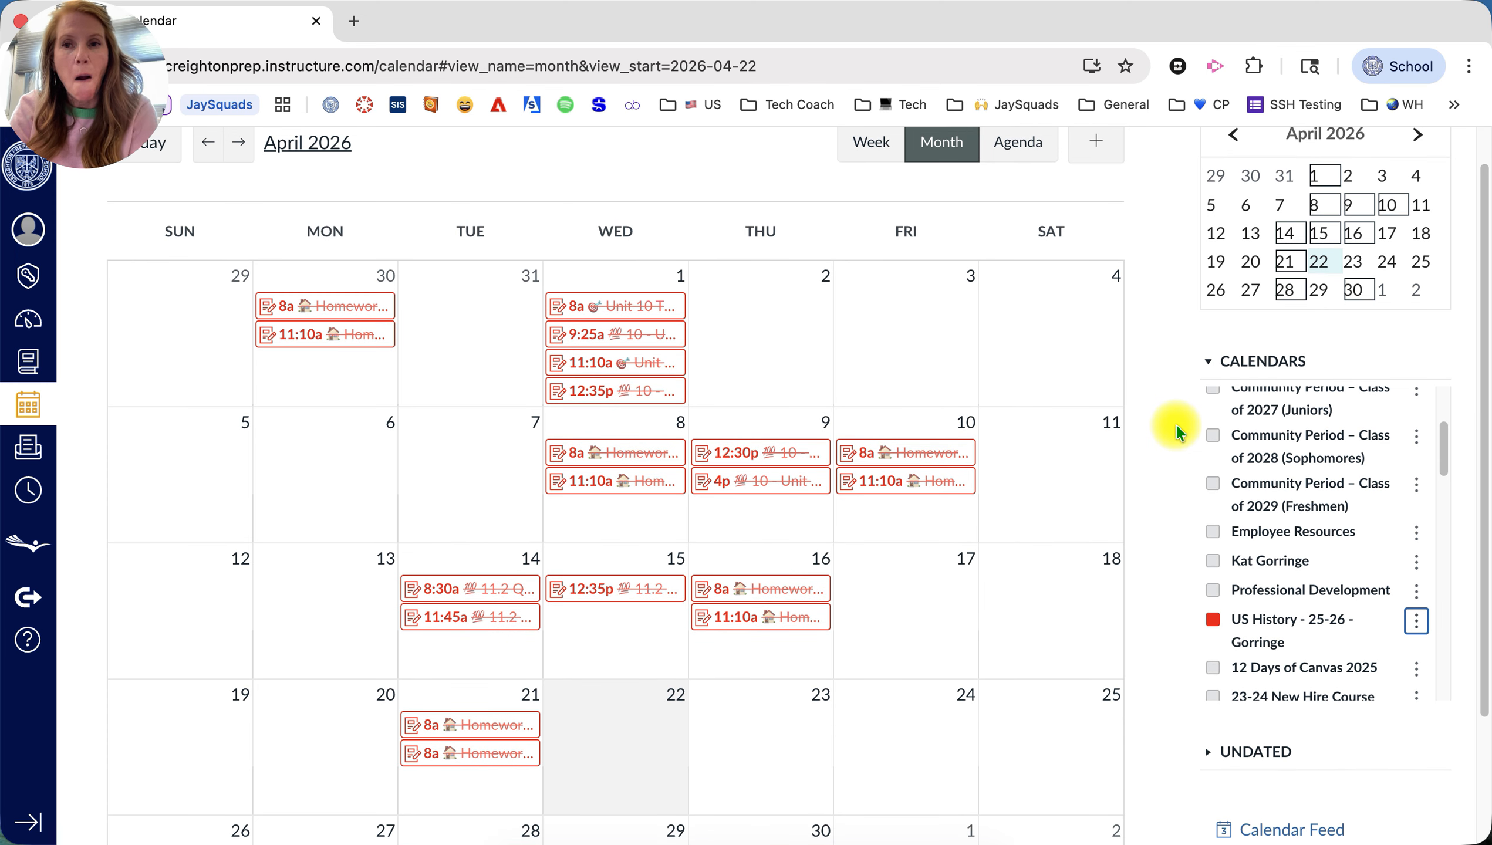
{"action": "scroll", "coordinate": [1178, 438], "scroll_direction": "down", "scroll_amount": 3}
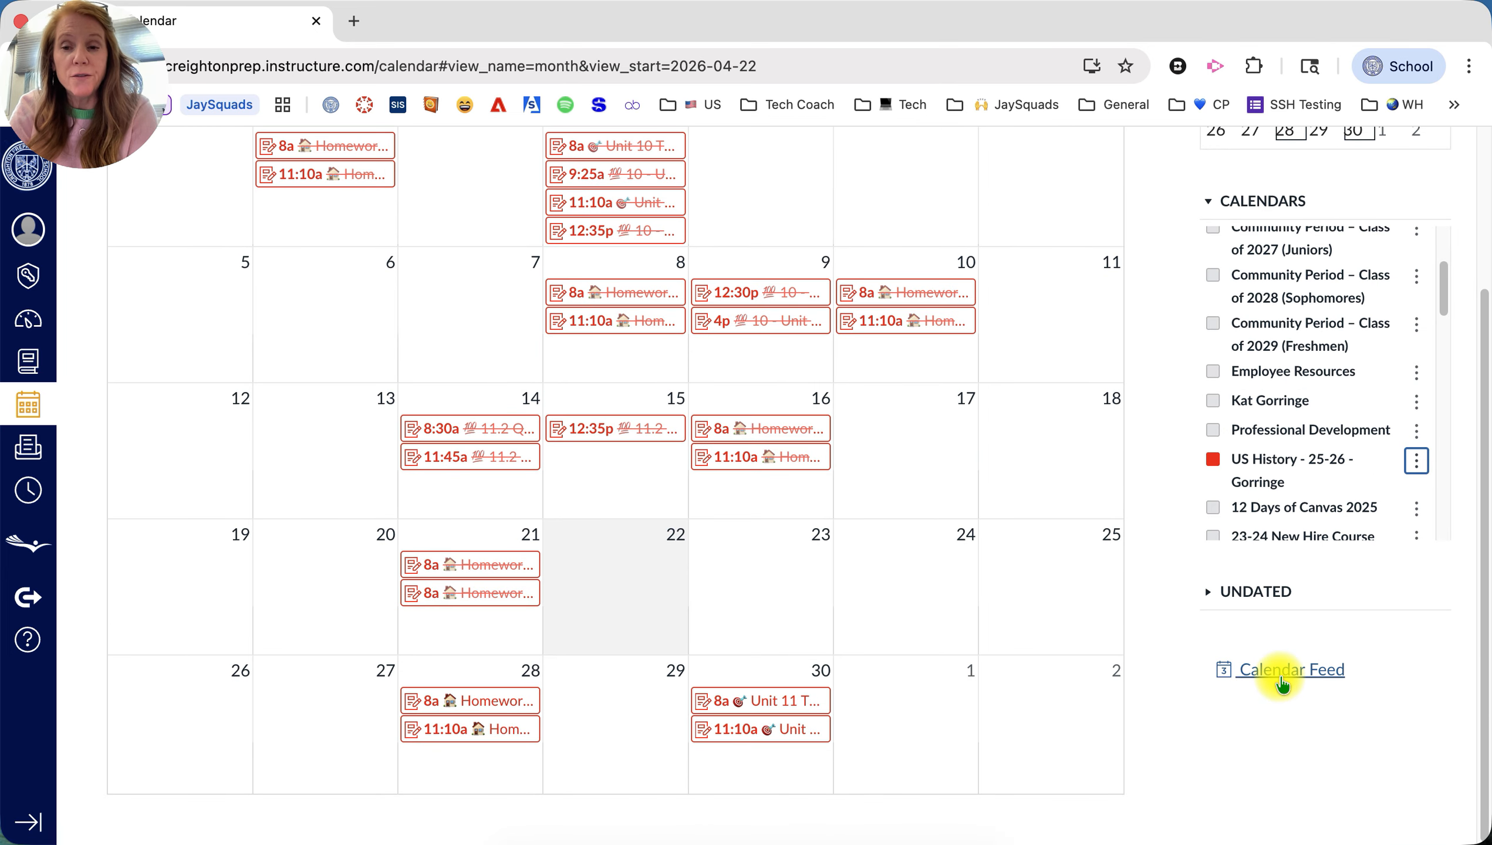
{"action": "left_click", "coordinate": [1282, 681]}
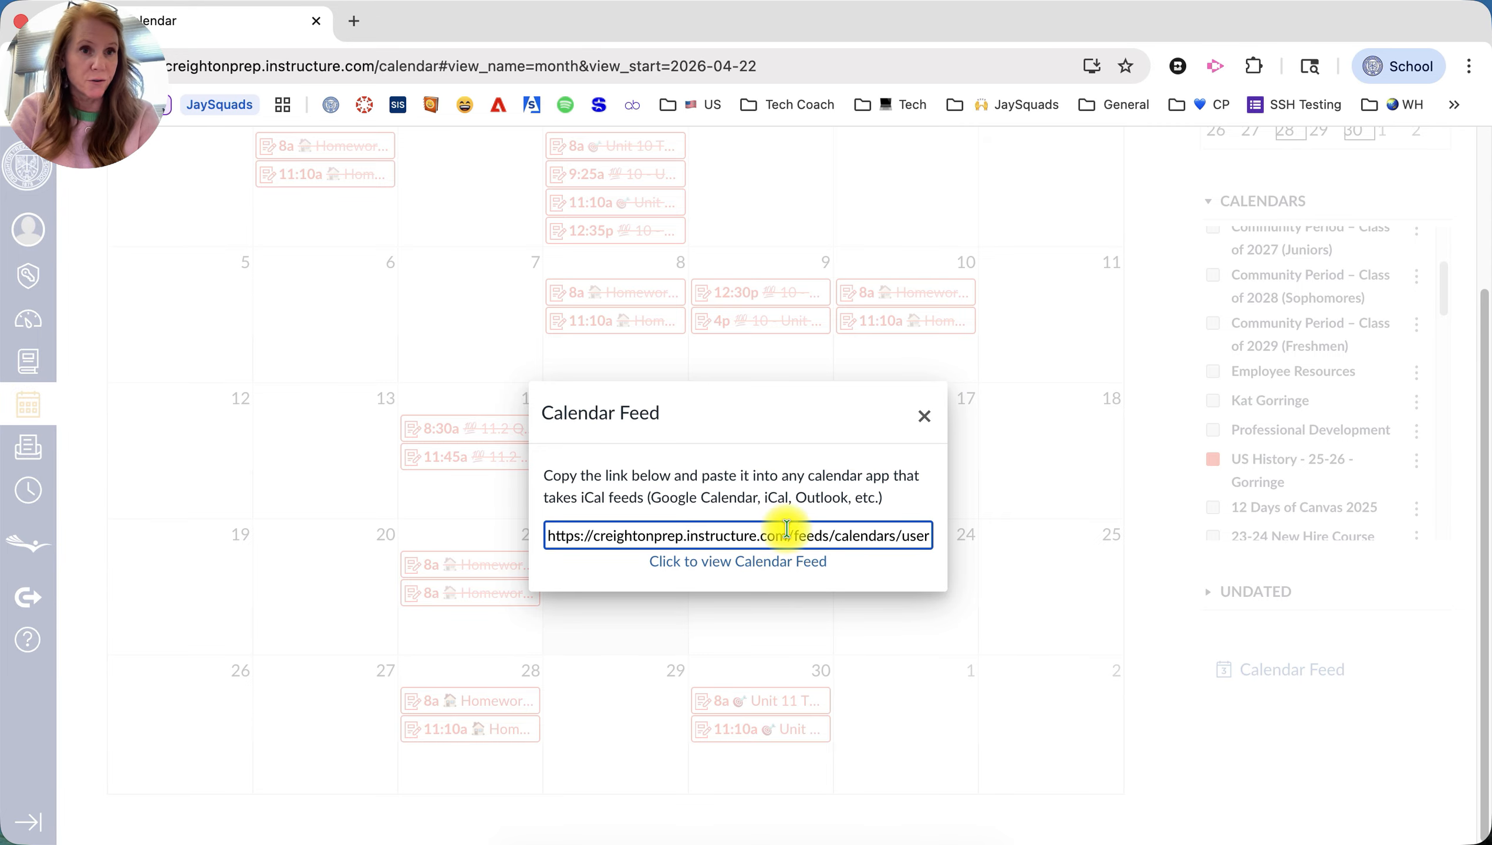
{"action": "left_click", "coordinate": [923, 416]}
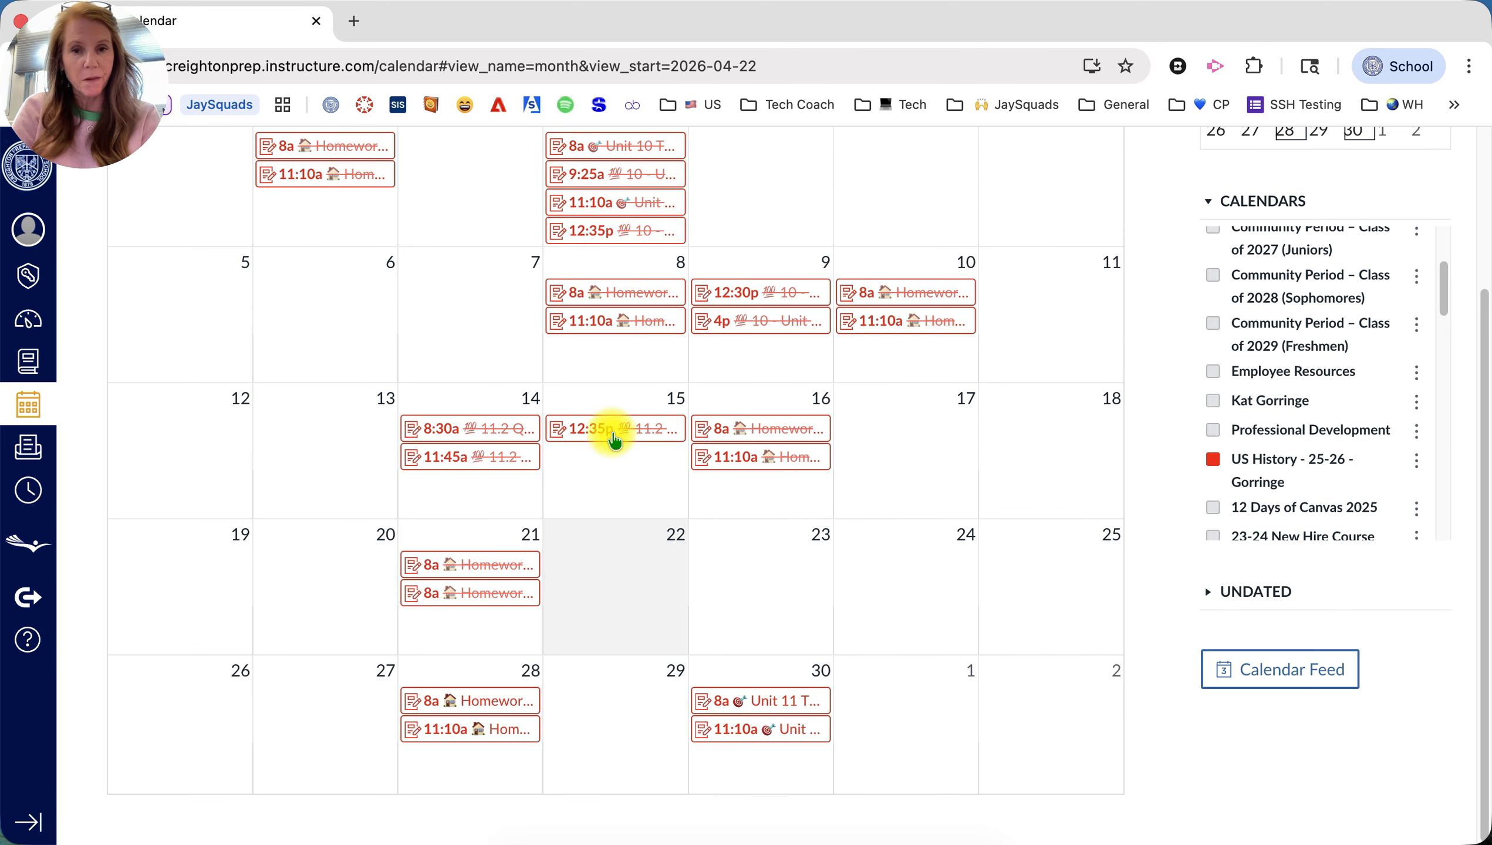
Step: Start a new calendar event and look at its title, start time and end time fields
{"action": "scroll", "coordinate": [1025, 502], "scroll_direction": "up", "scroll_amount": 2}
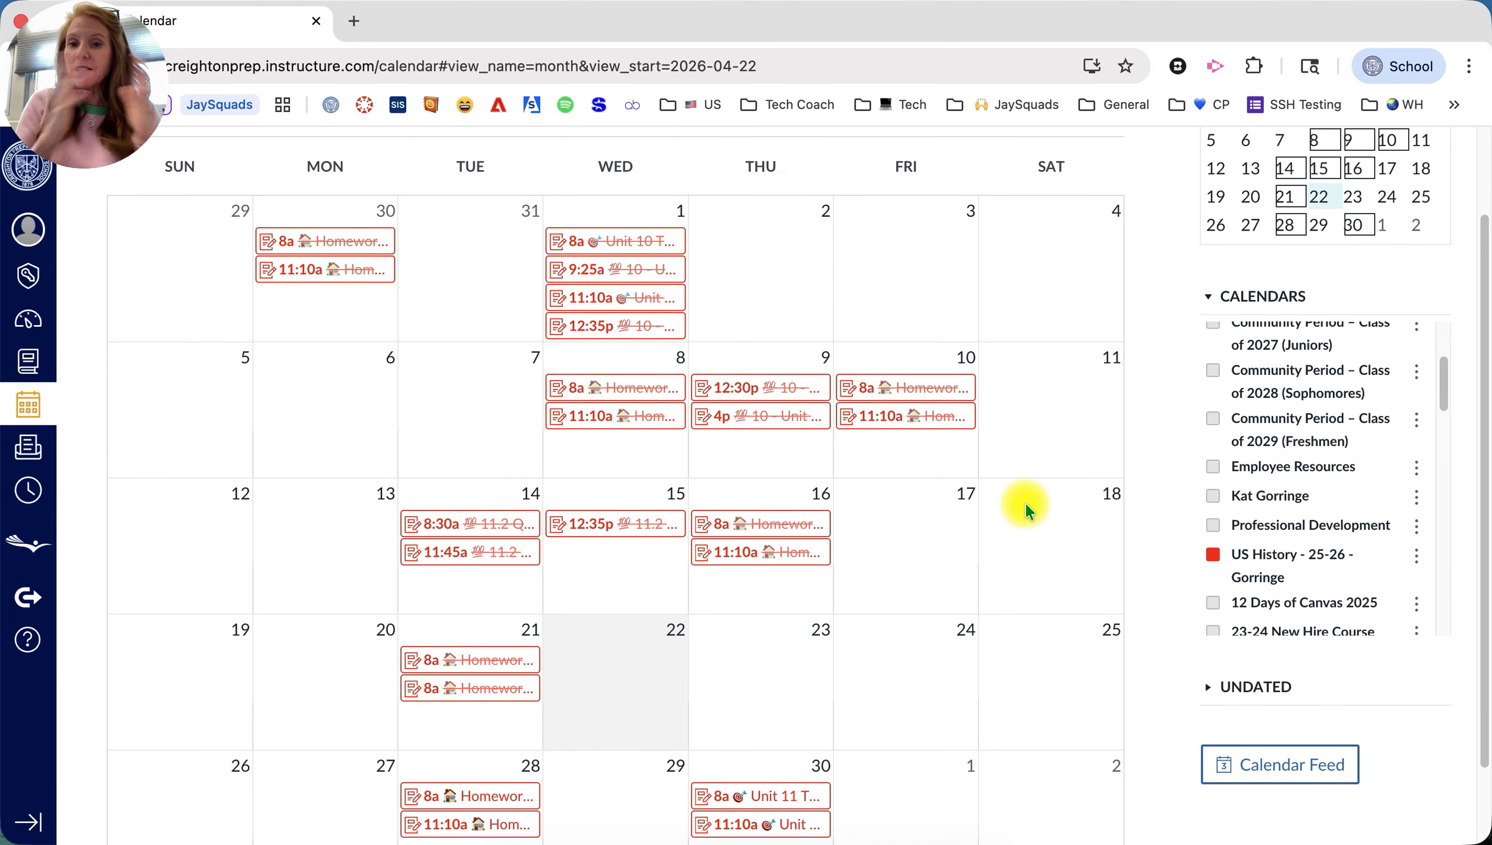
{"action": "scroll", "coordinate": [1025, 503], "scroll_direction": "up", "scroll_amount": 3}
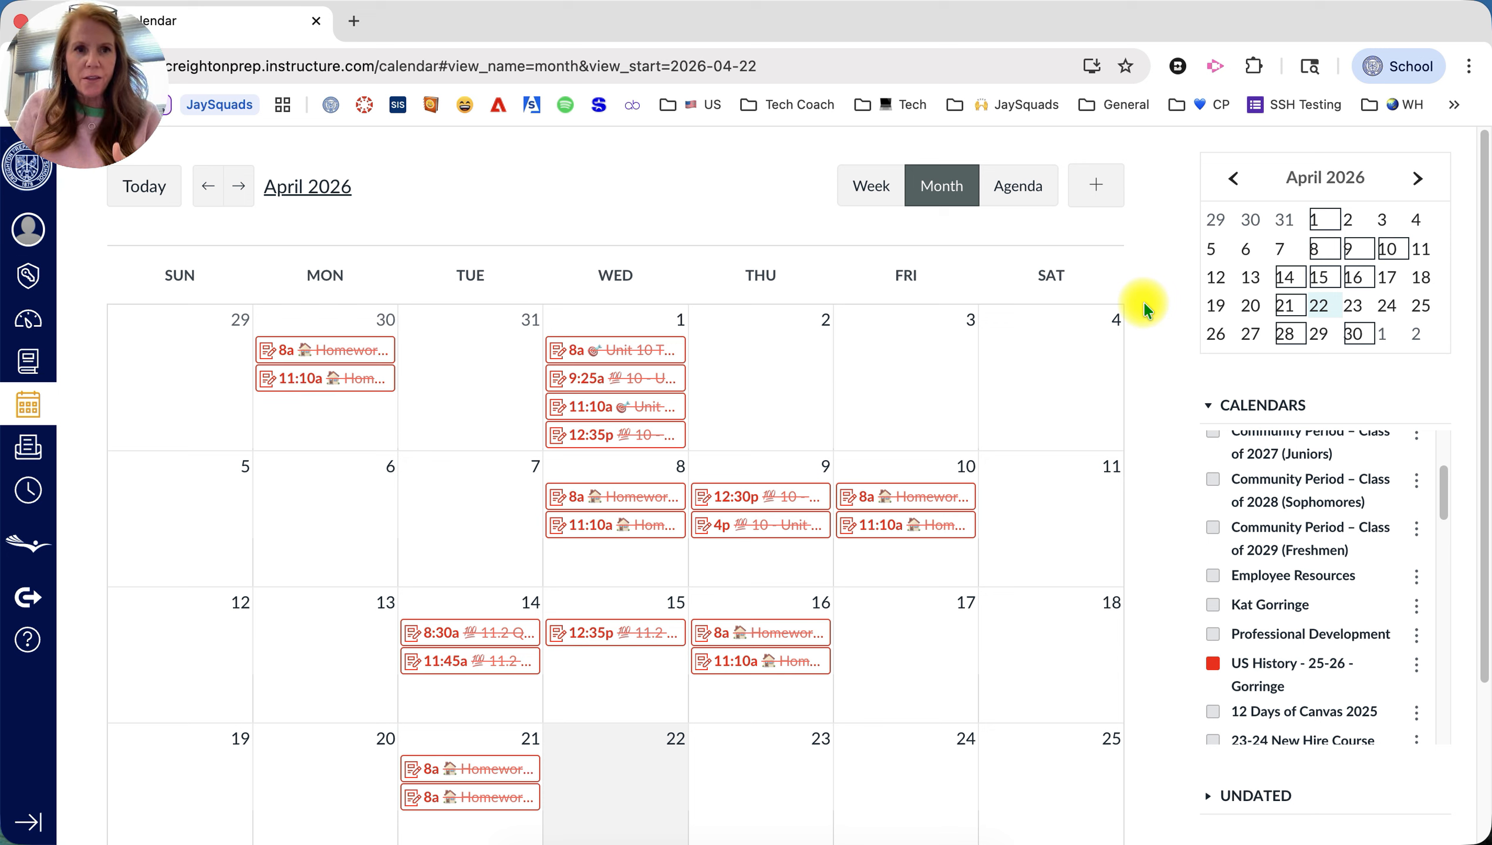
{"action": "left_click", "coordinate": [1094, 192]}
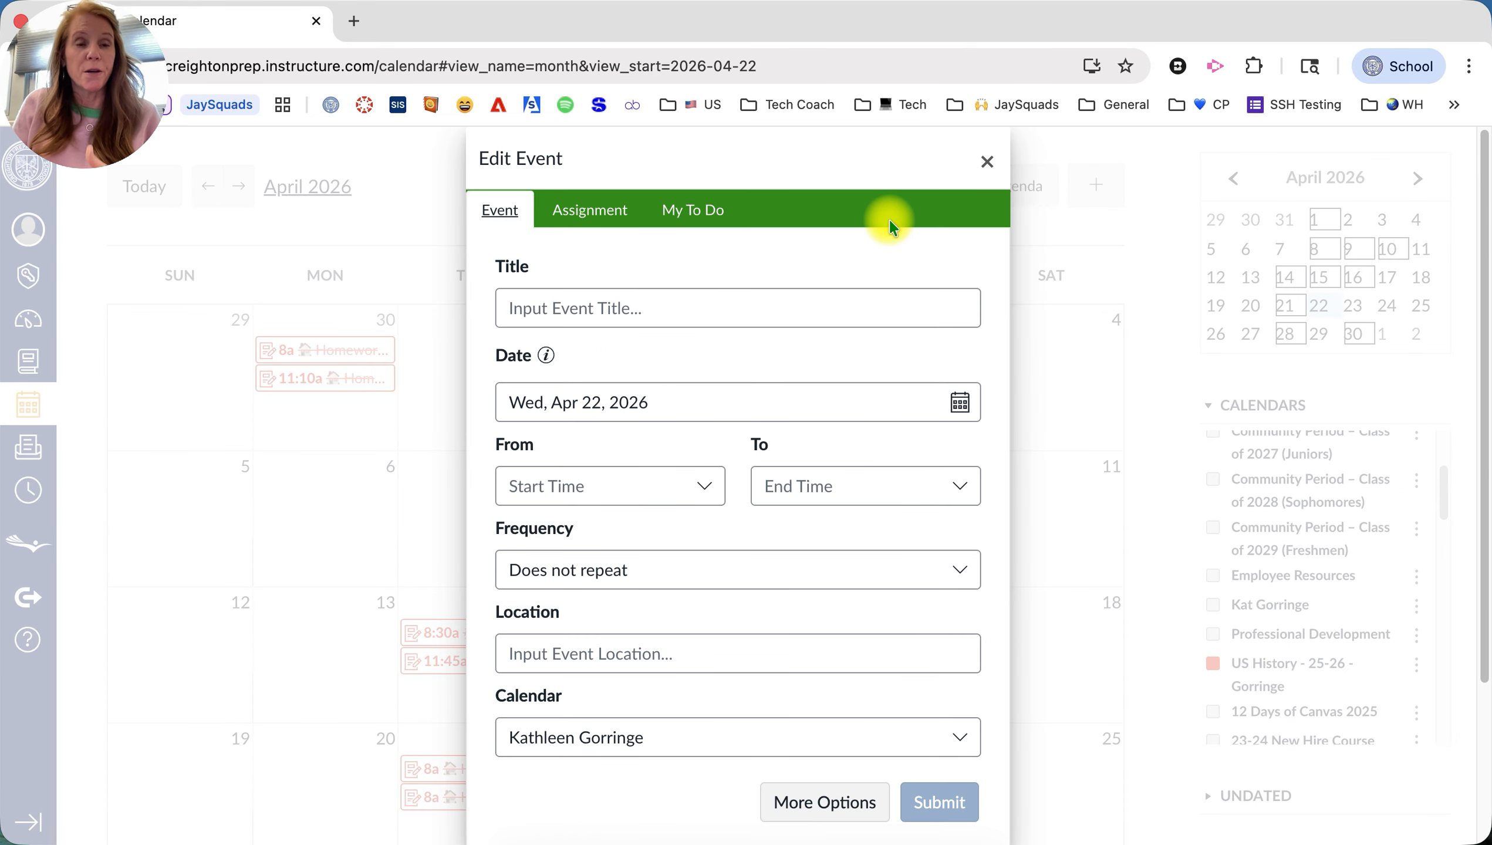
{"action": "left_click", "coordinate": [635, 310]}
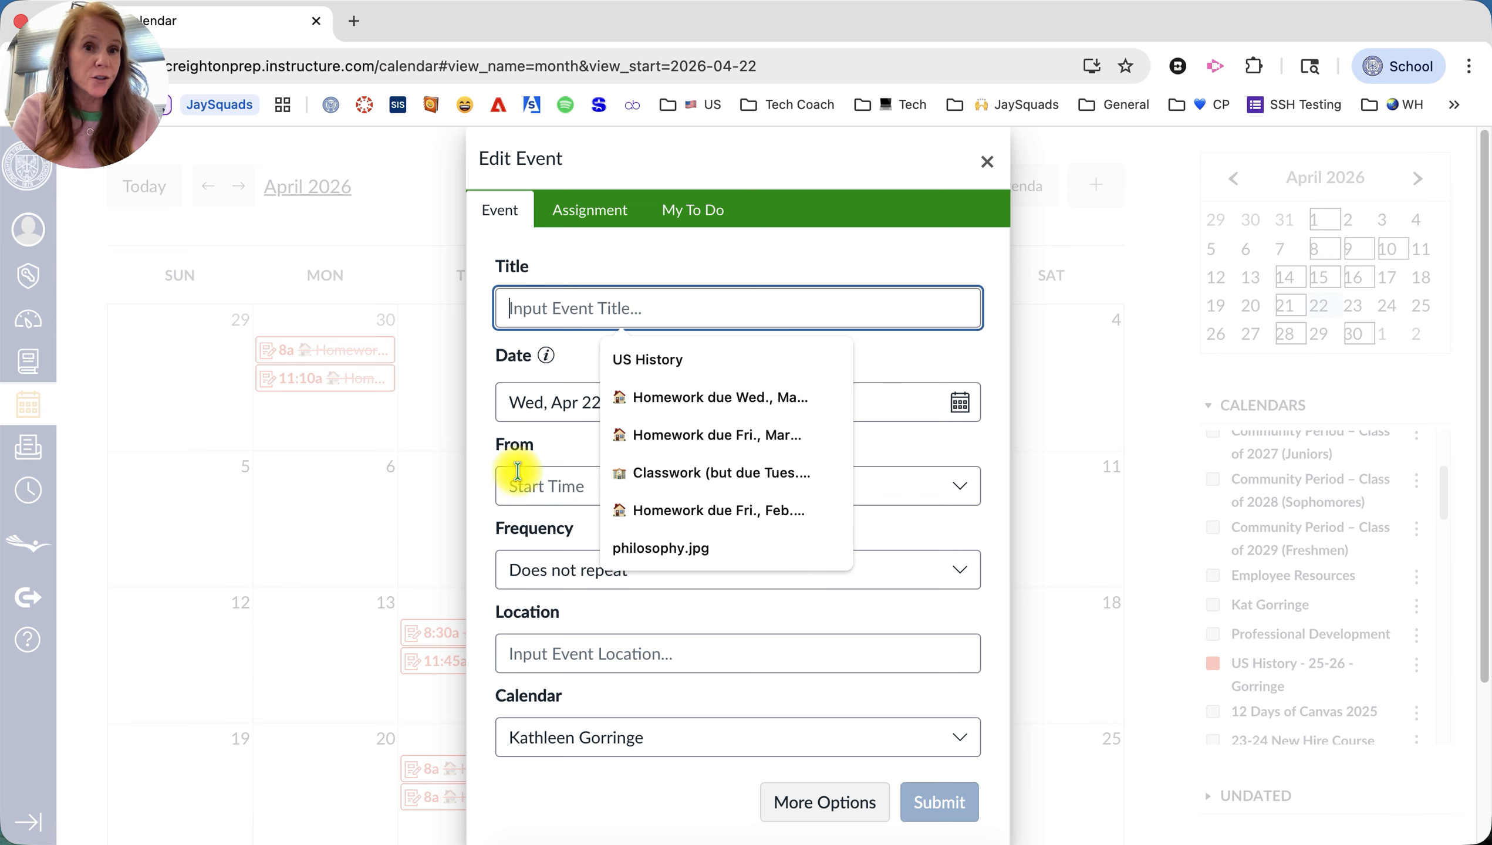
{"action": "left_click", "coordinate": [521, 443]}
{"action": "left_click", "coordinate": [805, 479]}
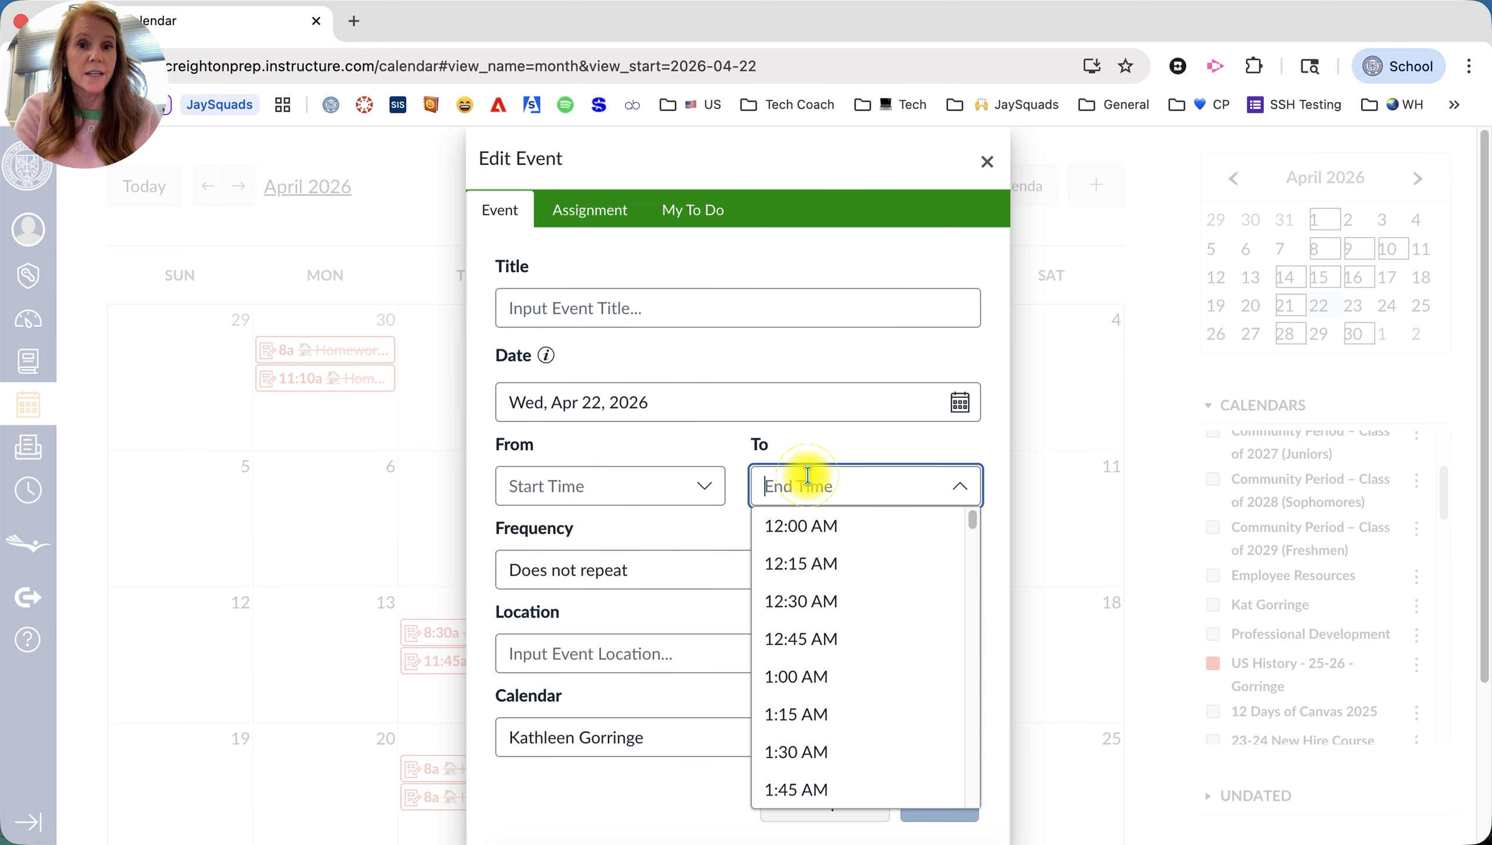
{"action": "left_click", "coordinate": [752, 263]}
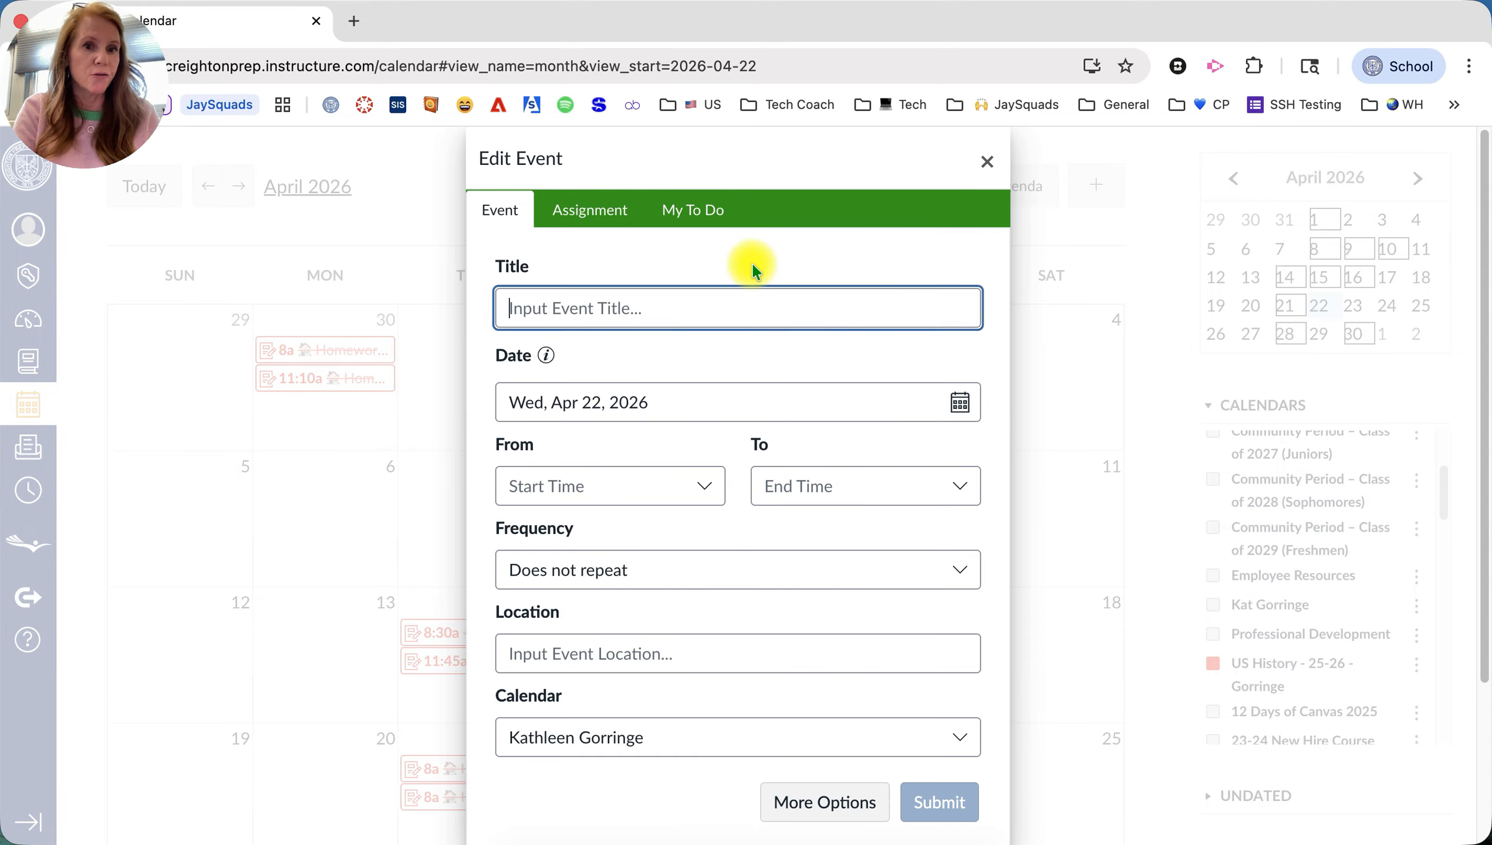
Step: Assign the new event to the US History - 25-26 calendar and close the form without submitting it
{"action": "scroll", "coordinate": [662, 642], "scroll_direction": "down", "scroll_amount": 4}
{"action": "left_click", "coordinate": [543, 546]}
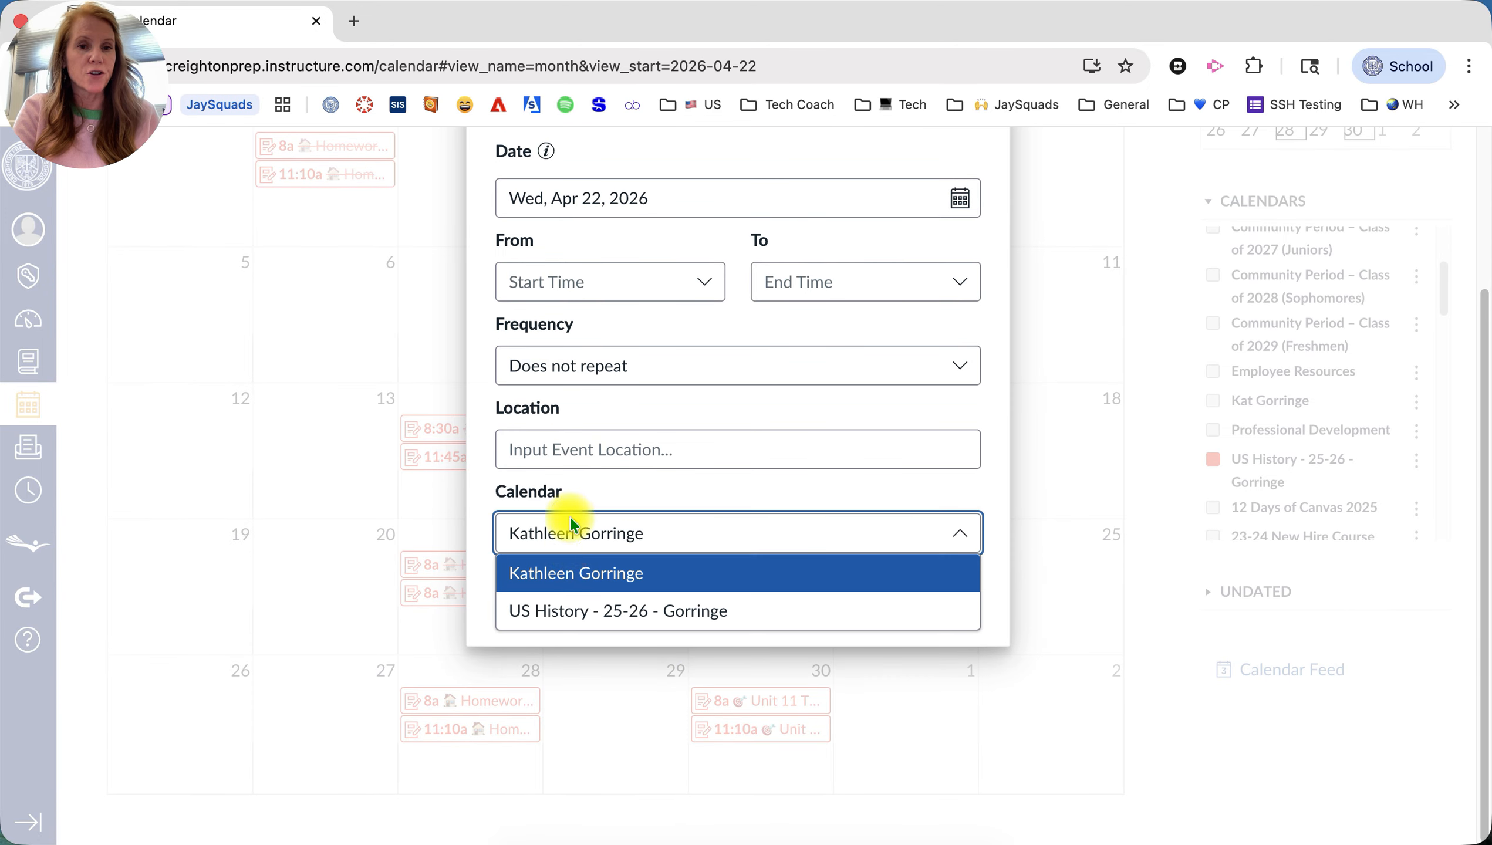
{"action": "left_click", "coordinate": [568, 610]}
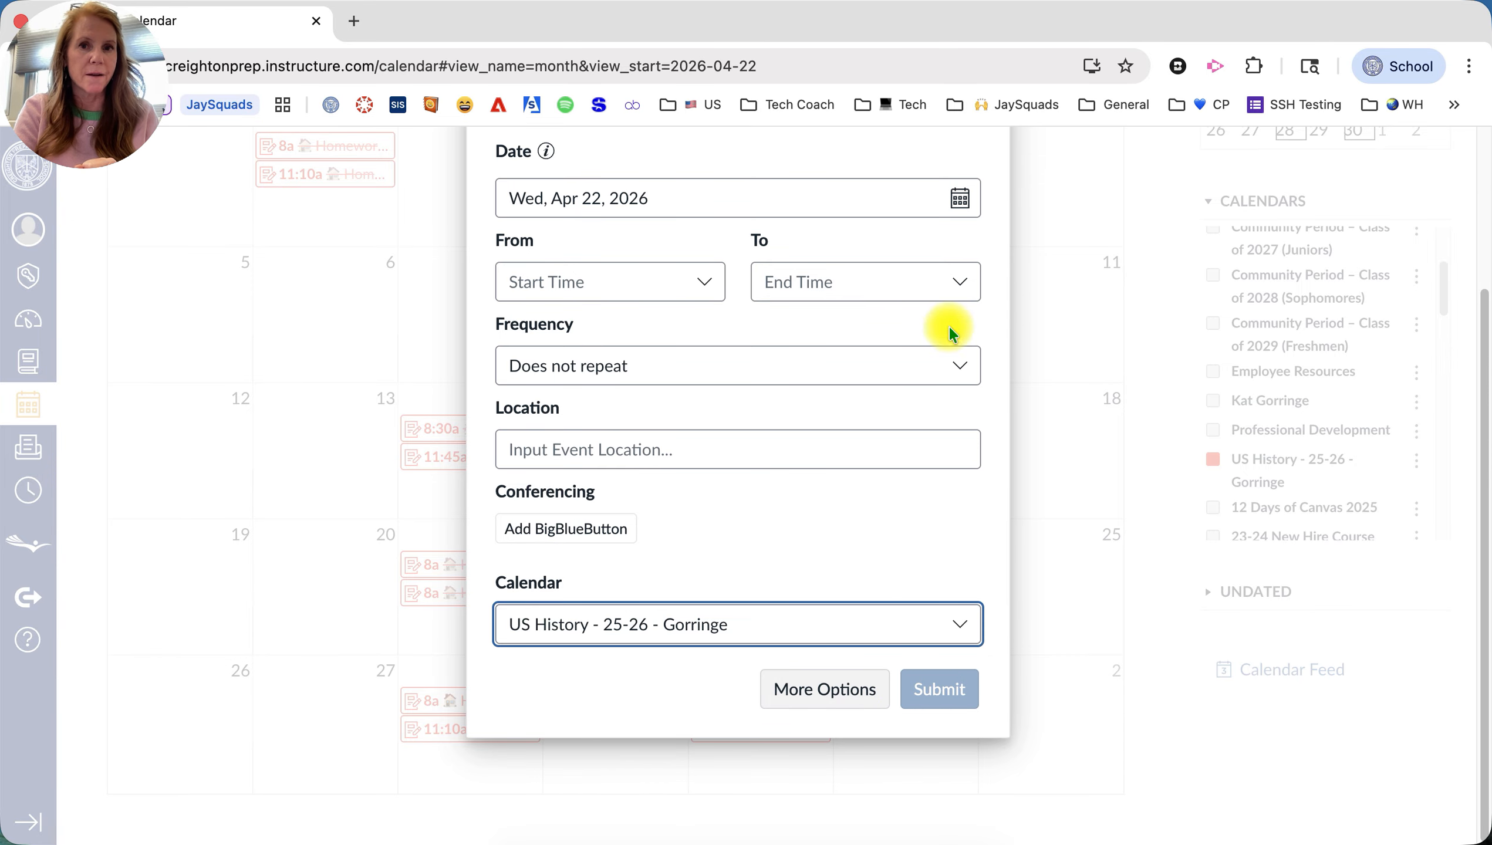
{"action": "scroll", "coordinate": [919, 238], "scroll_direction": "up", "scroll_amount": 5}
{"action": "left_click", "coordinate": [984, 162]}
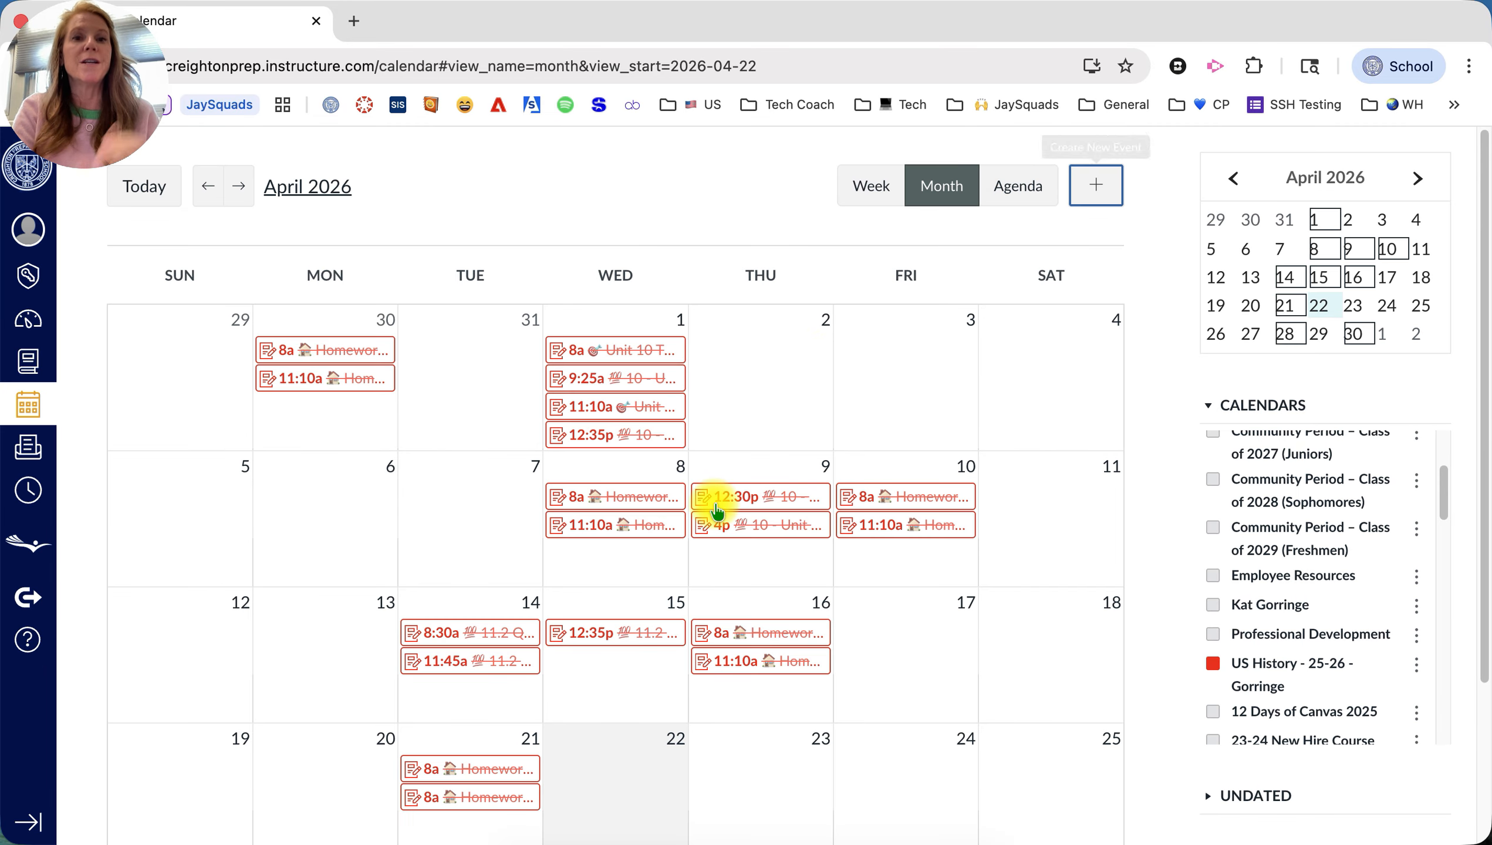